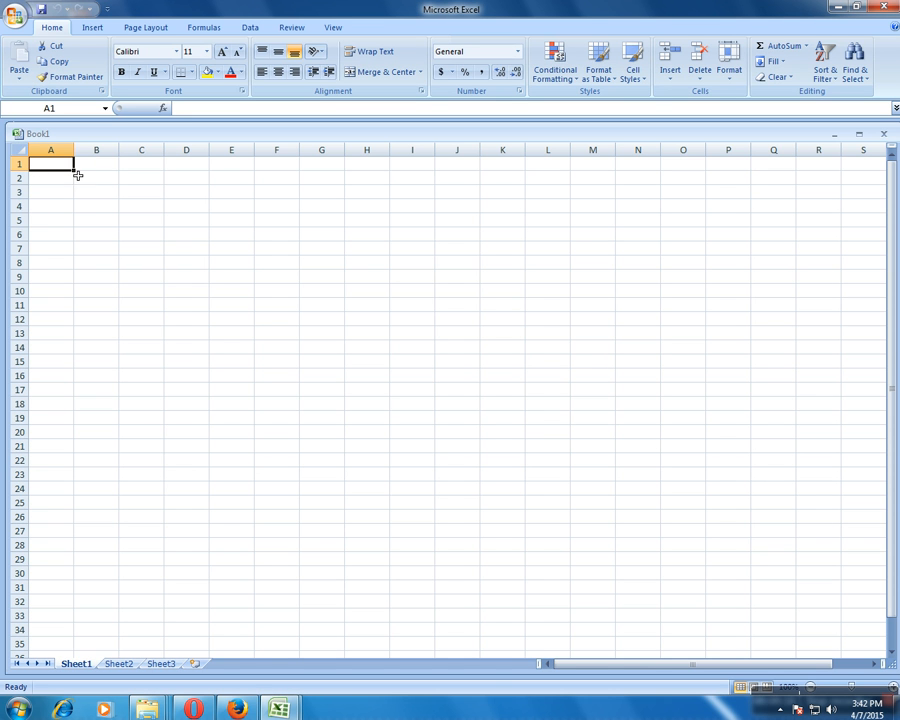
Step: Switch from the empty Book1 to the add workbook and rename its Sheet1 as Sum
left_click(883, 7)
left_click(281, 708)
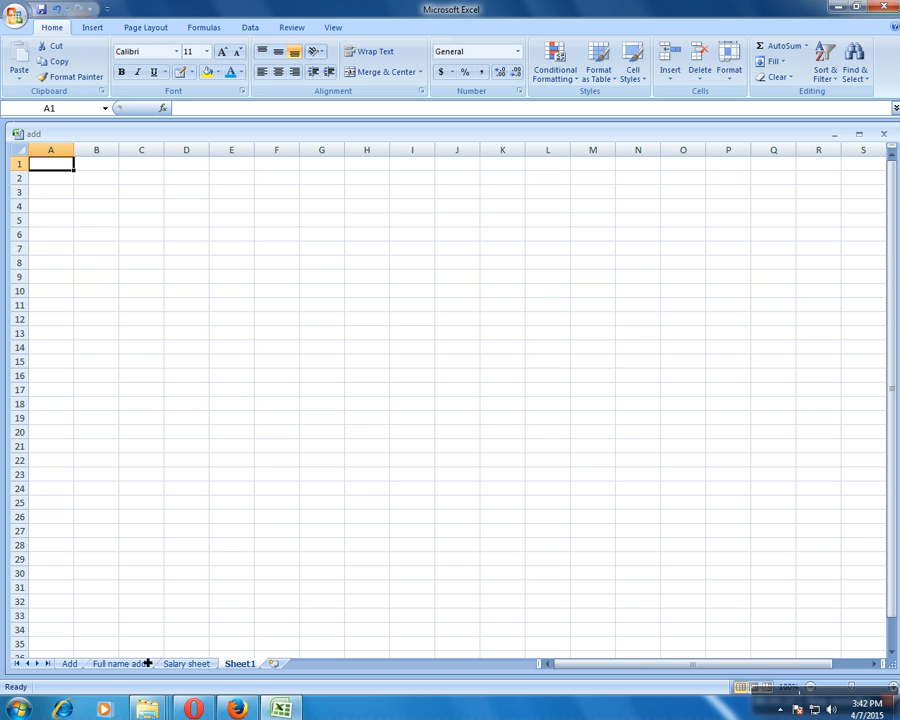
right_click(241, 664)
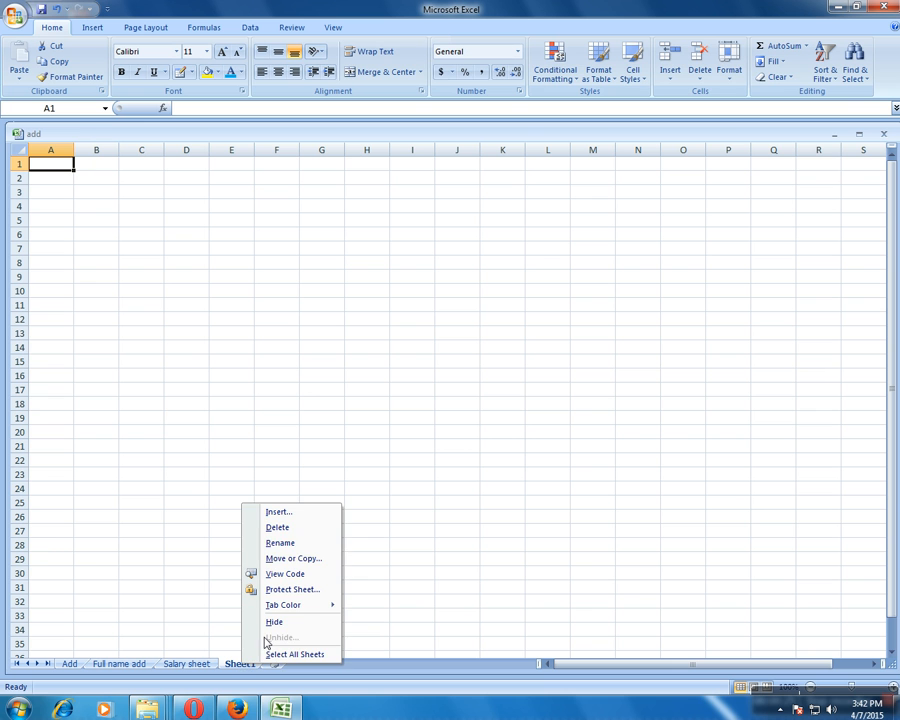
left_click(286, 543)
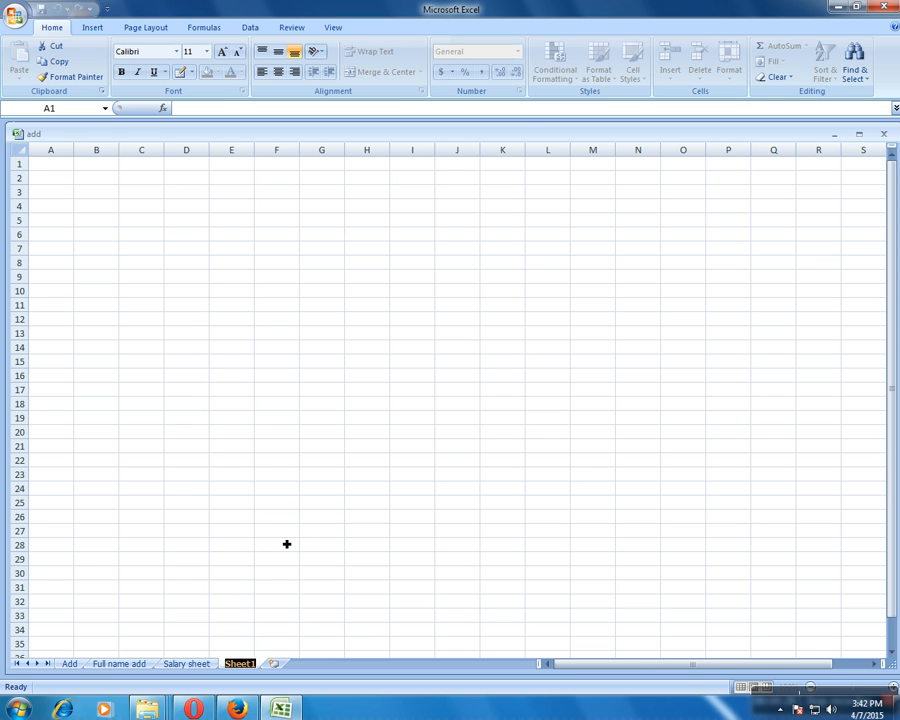
type("Sum")
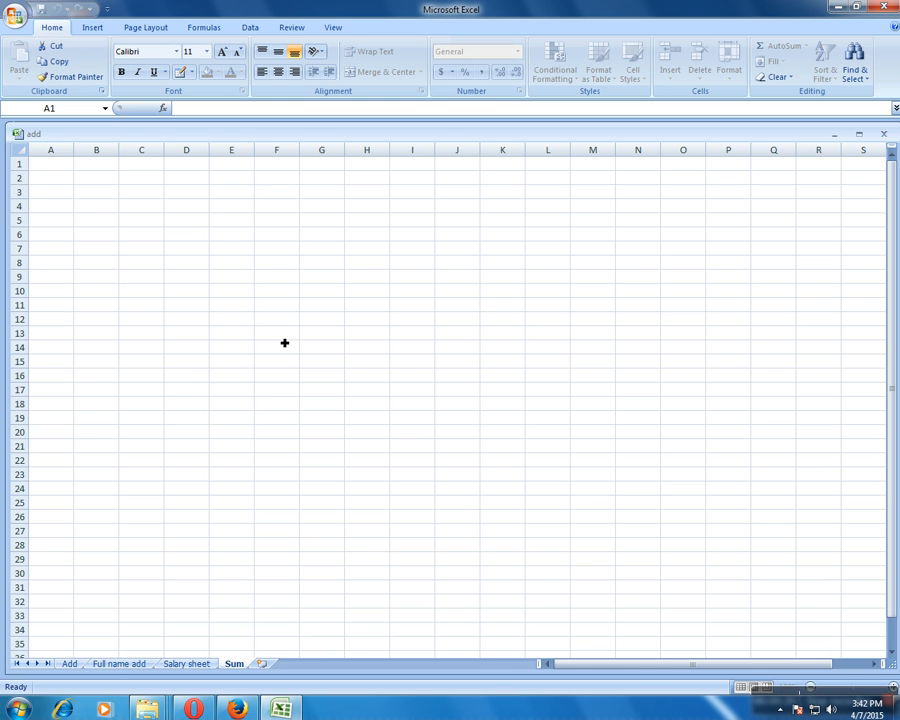
left_click(88, 178)
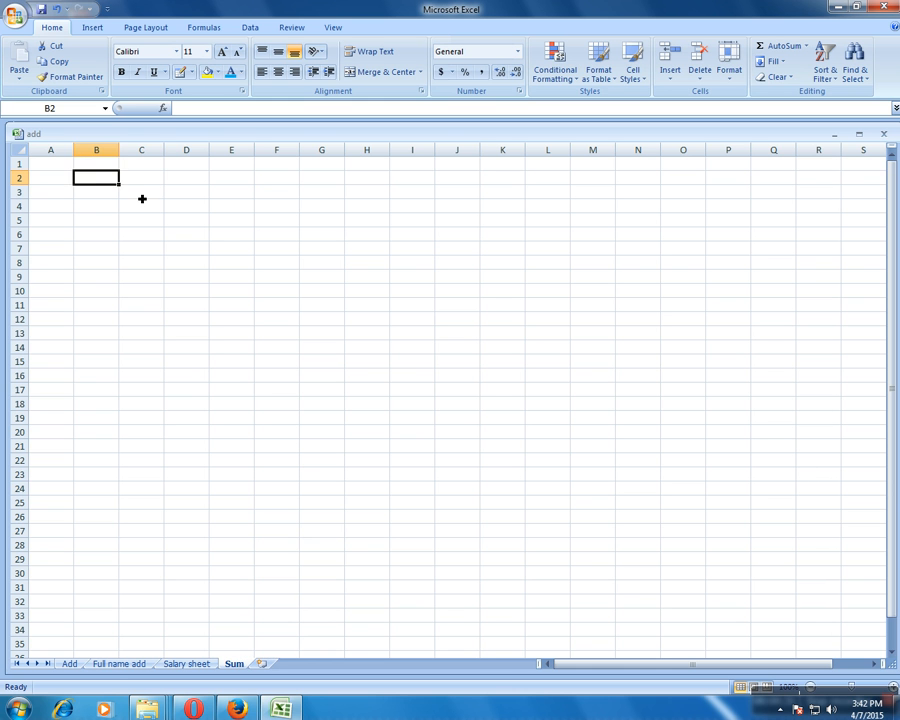
left_click(121, 182)
left_click(106, 182)
left_click_drag(102, 182, 283, 186)
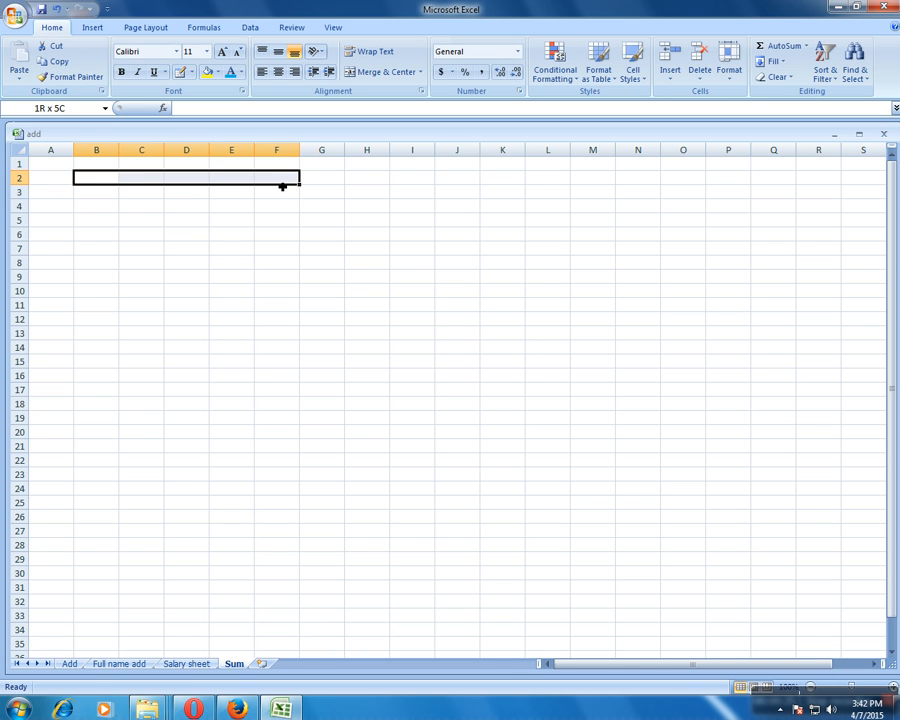
left_click(106, 183)
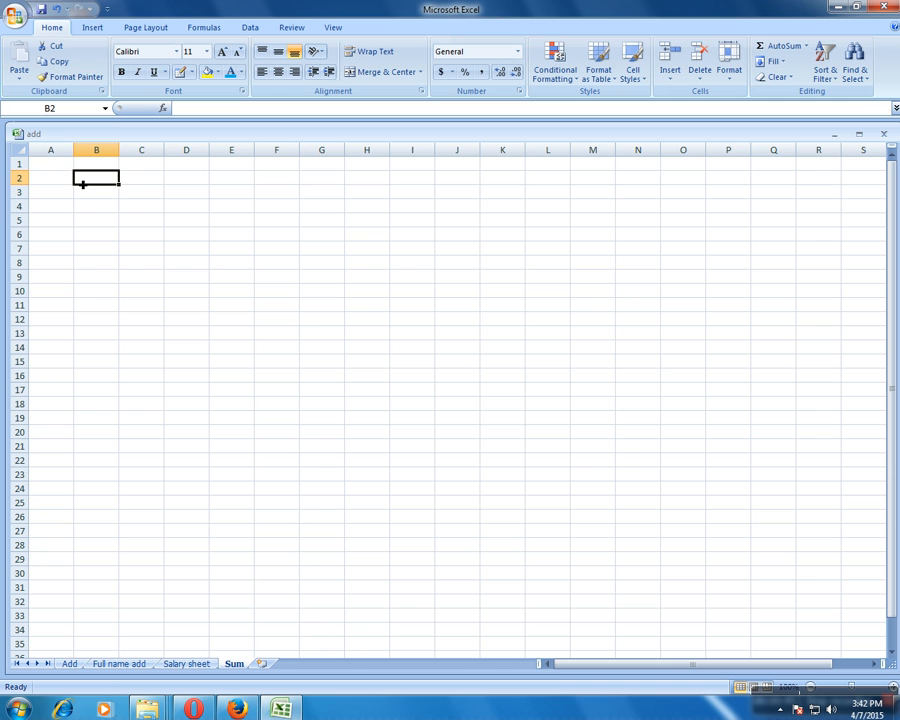
Step: Enter the column headings SL, 2013 and 2014 in cells A2 to C2
left_click(60, 186)
type("Sl")
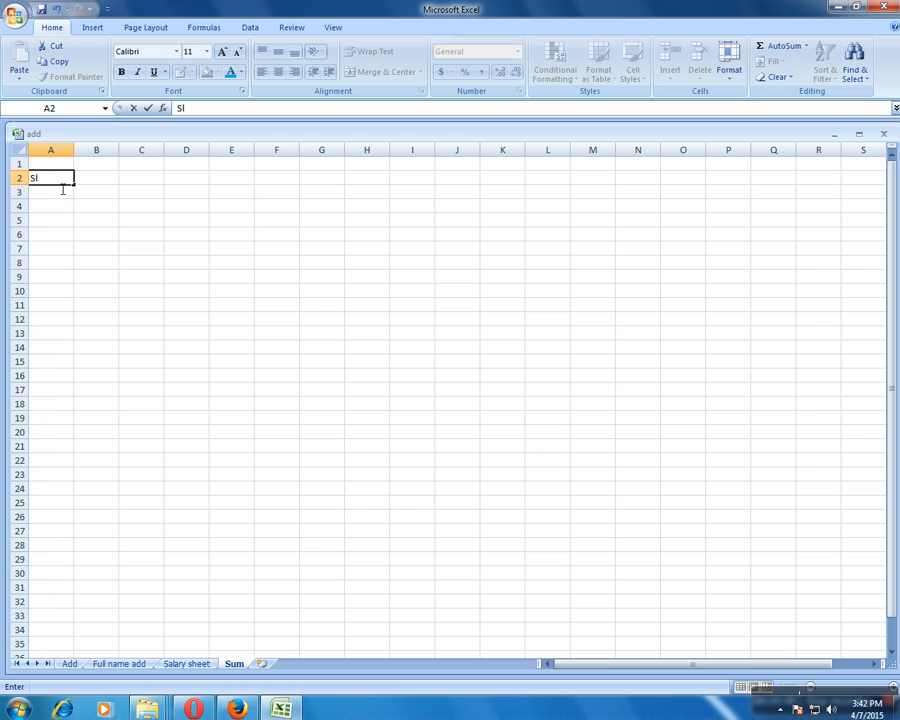
key("BackSpace")
type("L")
key("Tab")
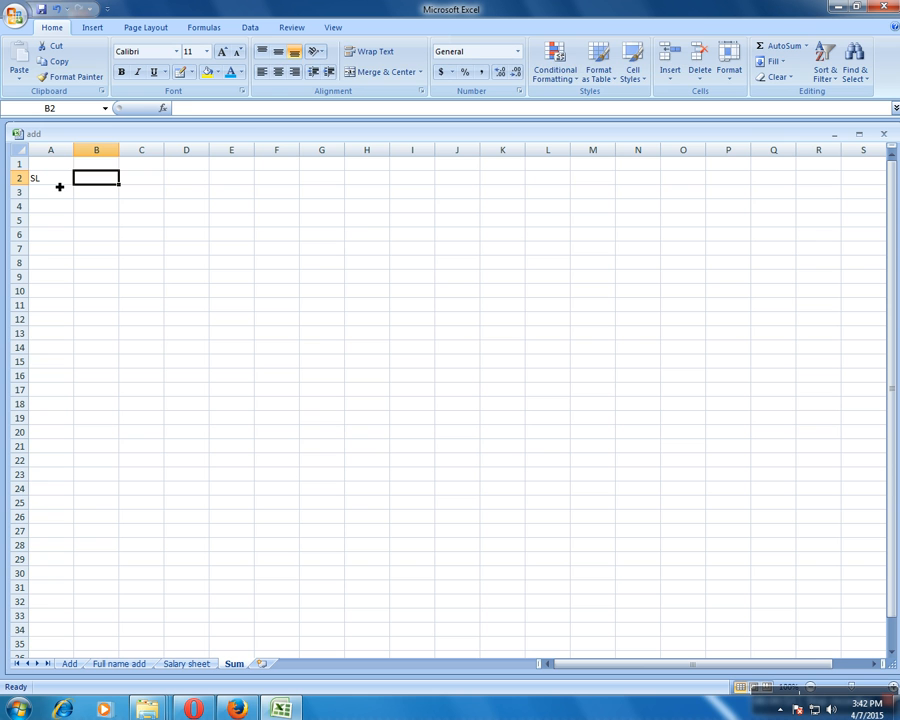
type("2013")
key("Tab")
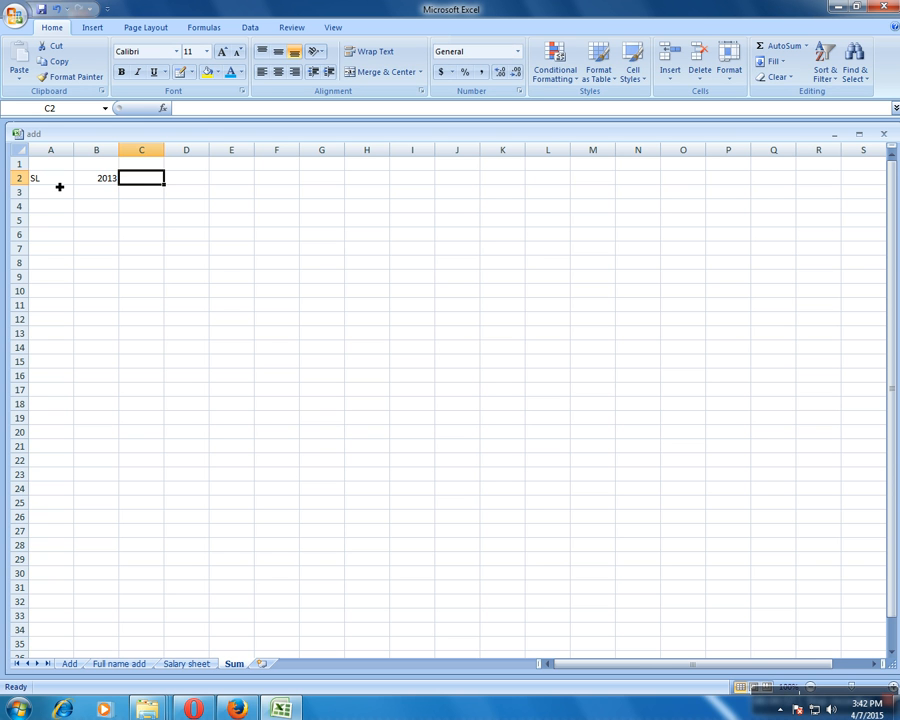
type("2014")
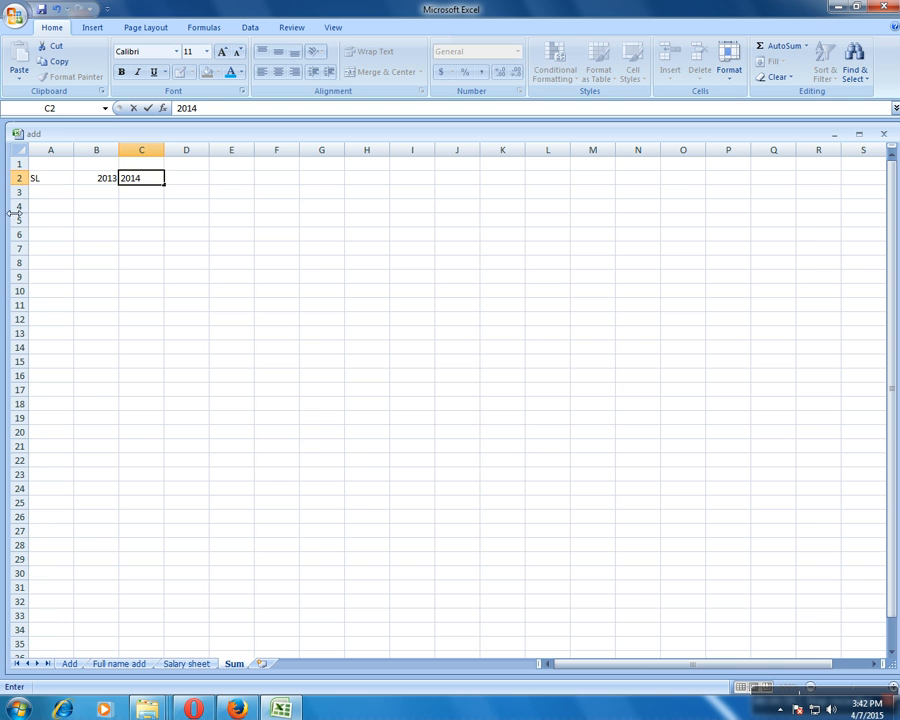
Step: Enter the month names Janauary, Feburay and March in cells A3 to A5
left_click(44, 194)
type("Jana")
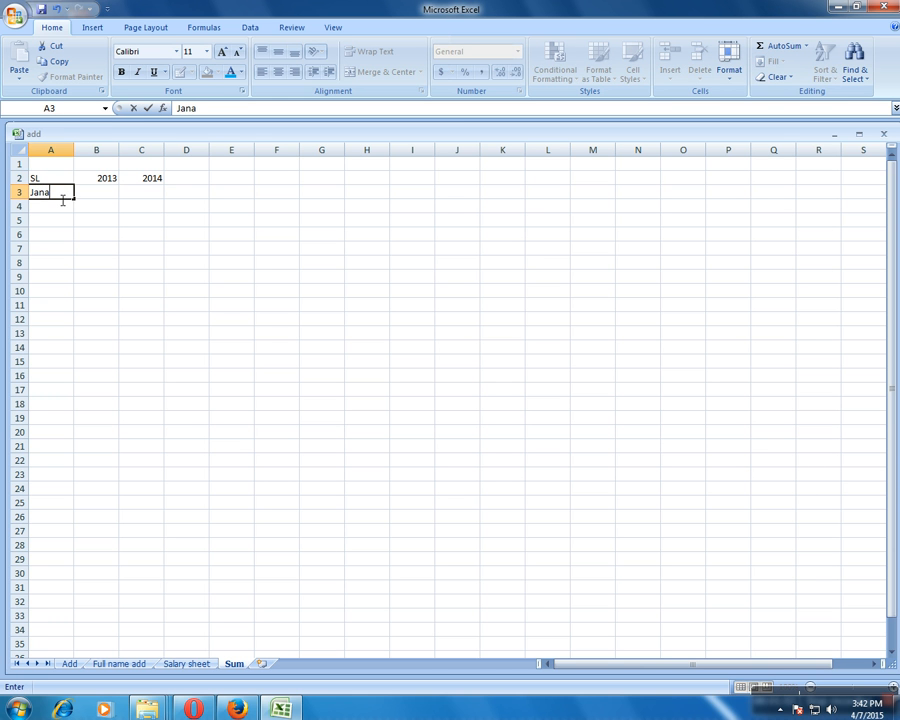
type("uary")
key("Return")
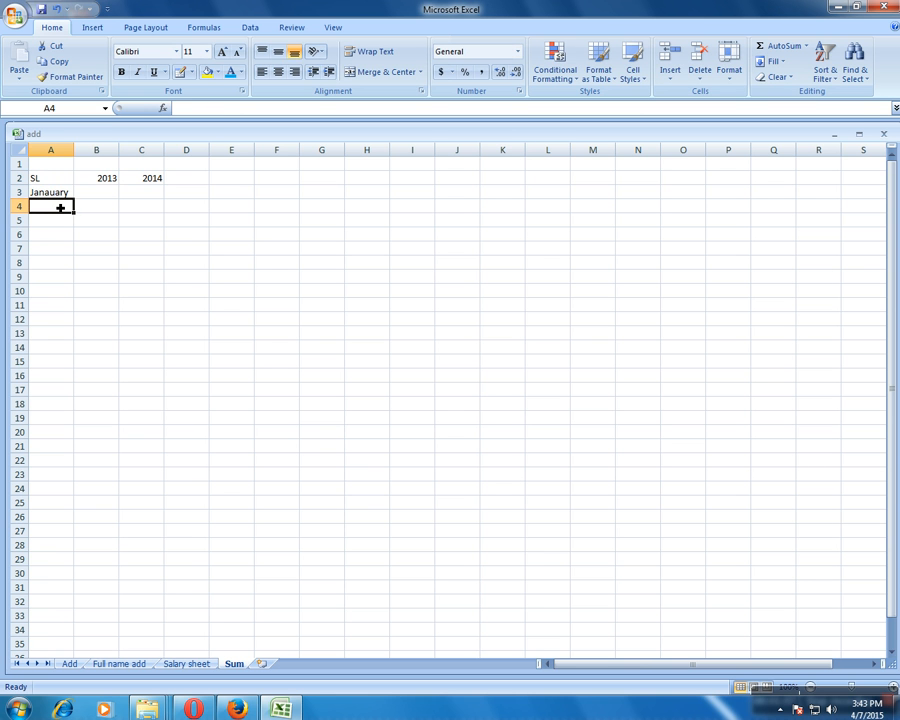
type("Fe")
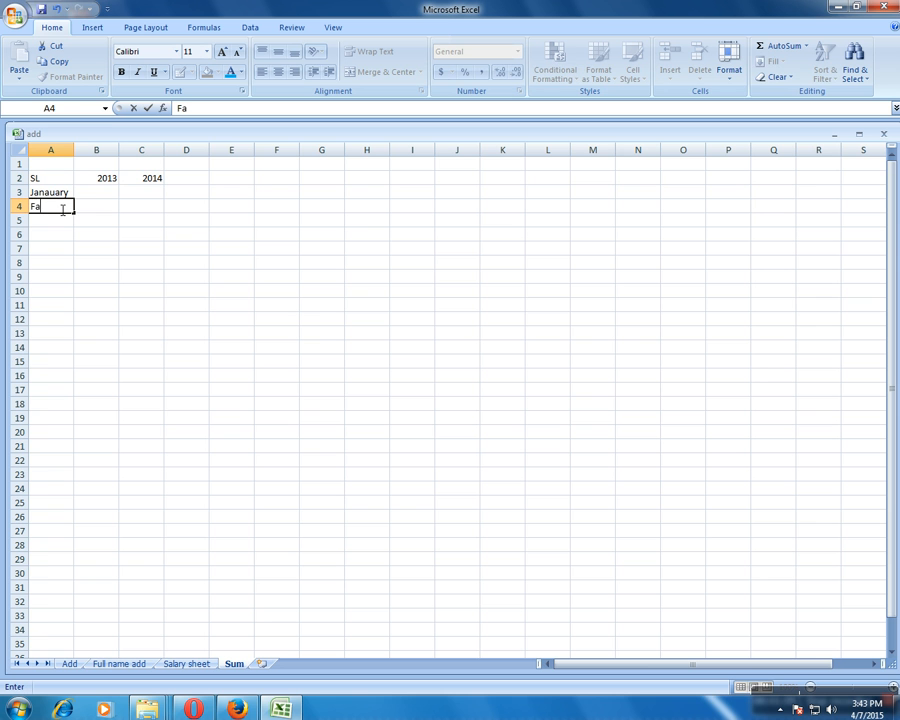
type("br")
key("BackSpace")
type("uray")
left_click(64, 222)
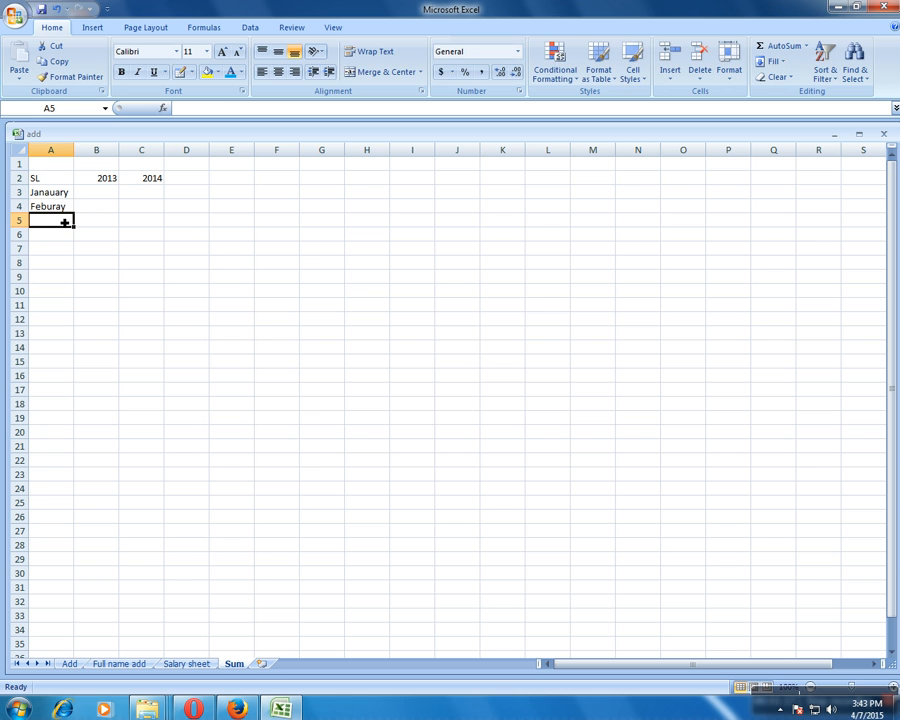
type("March")
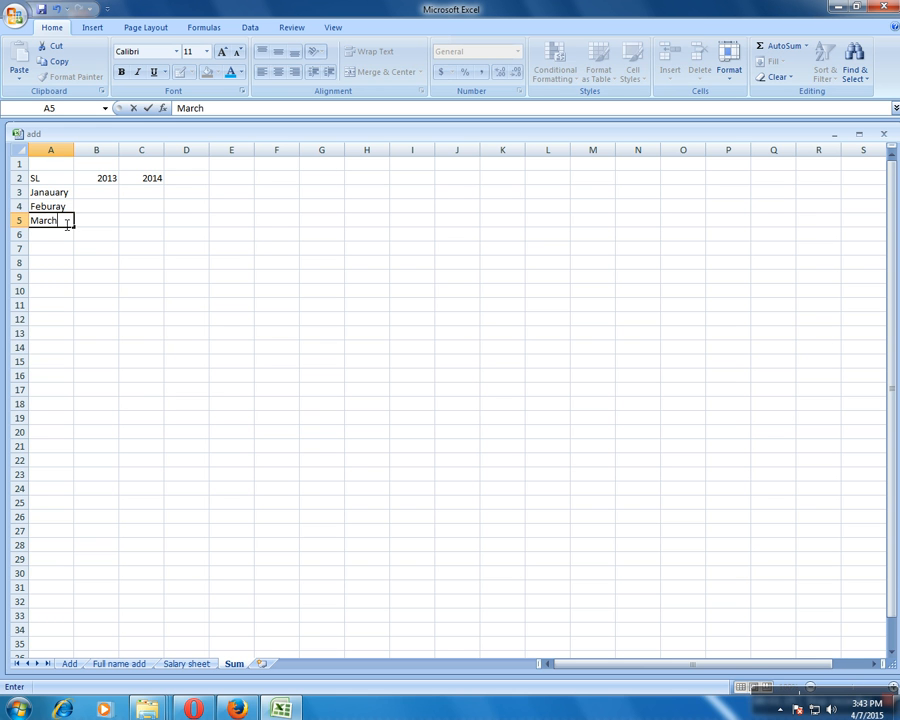
key("Return")
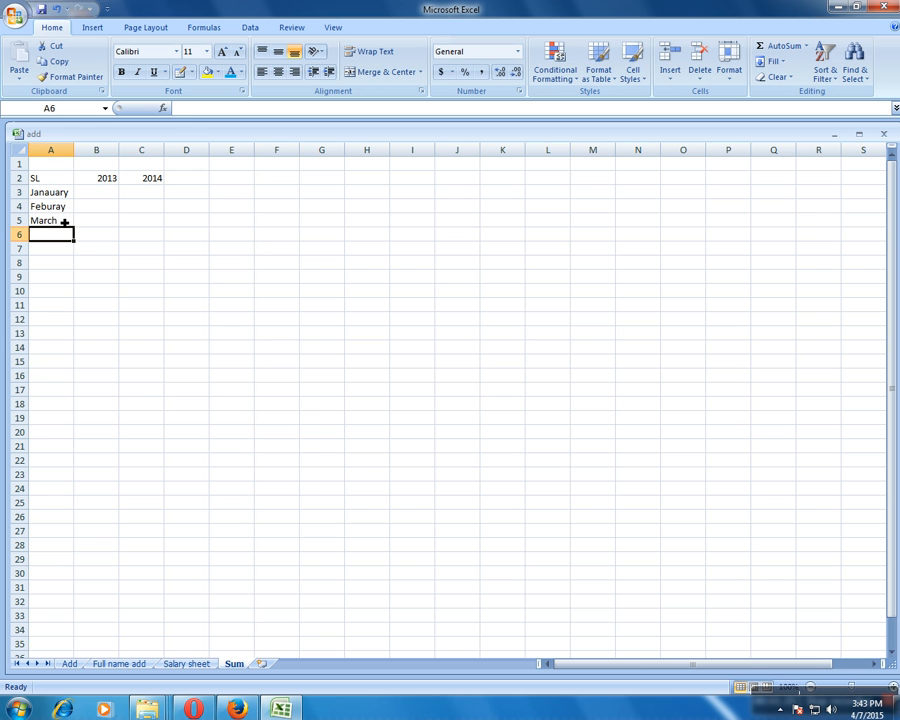
Step: Continue the month list with April, May and Jun in cells A6 to A8
type("April")
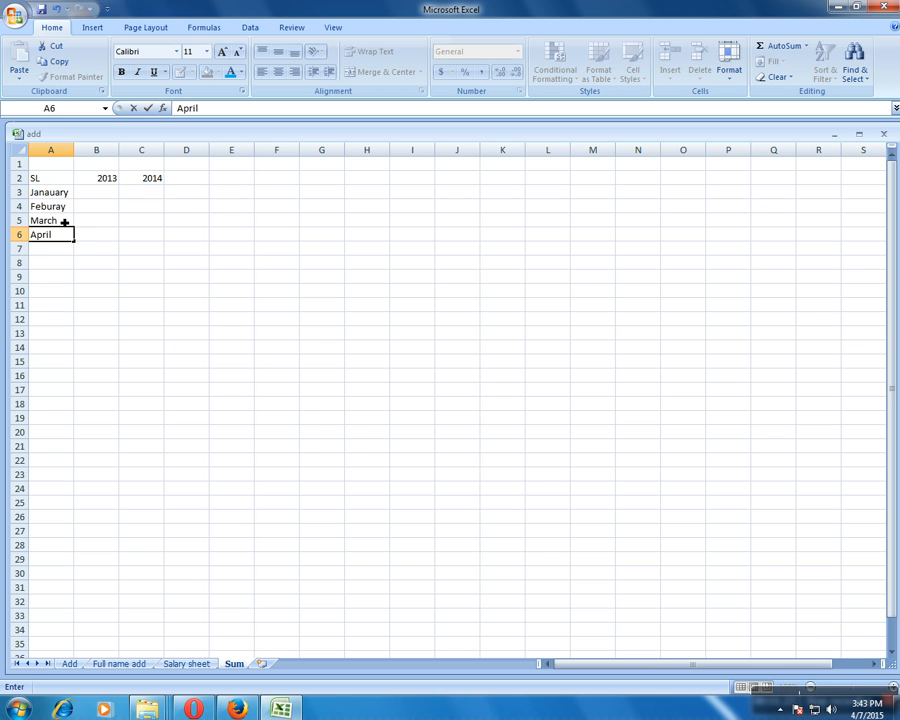
key("Return")
type("m")
key("BackSpace")
type("Ma")
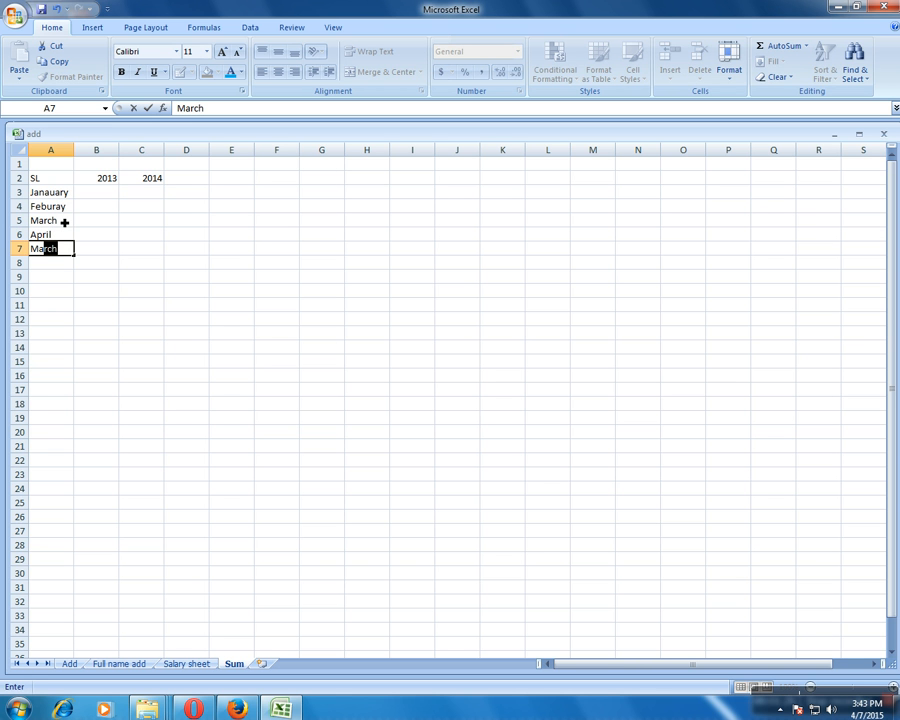
type("y")
key("Return")
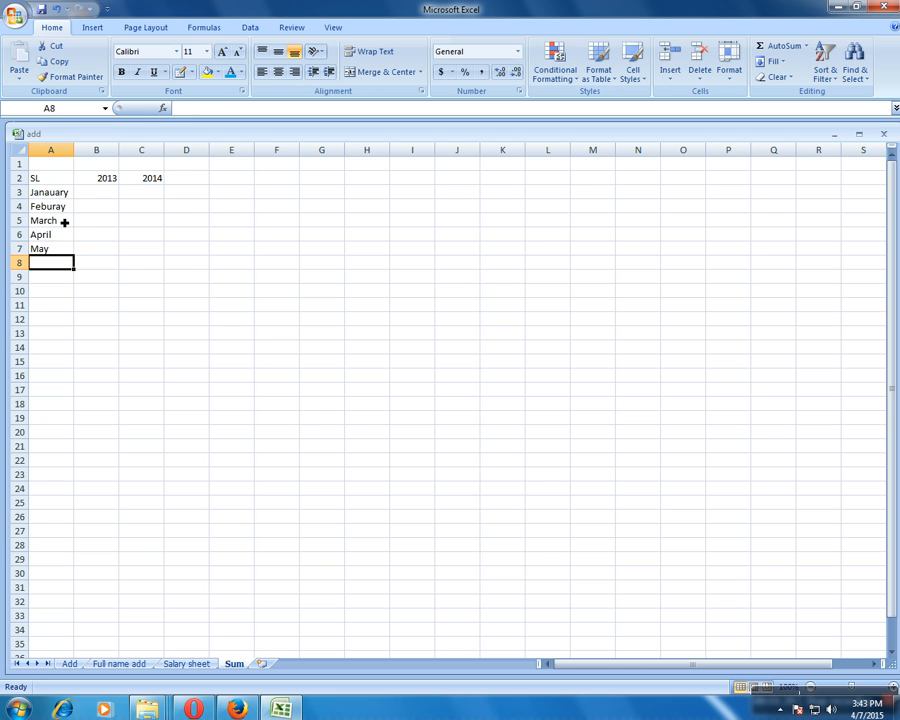
type("Jun")
key("Return")
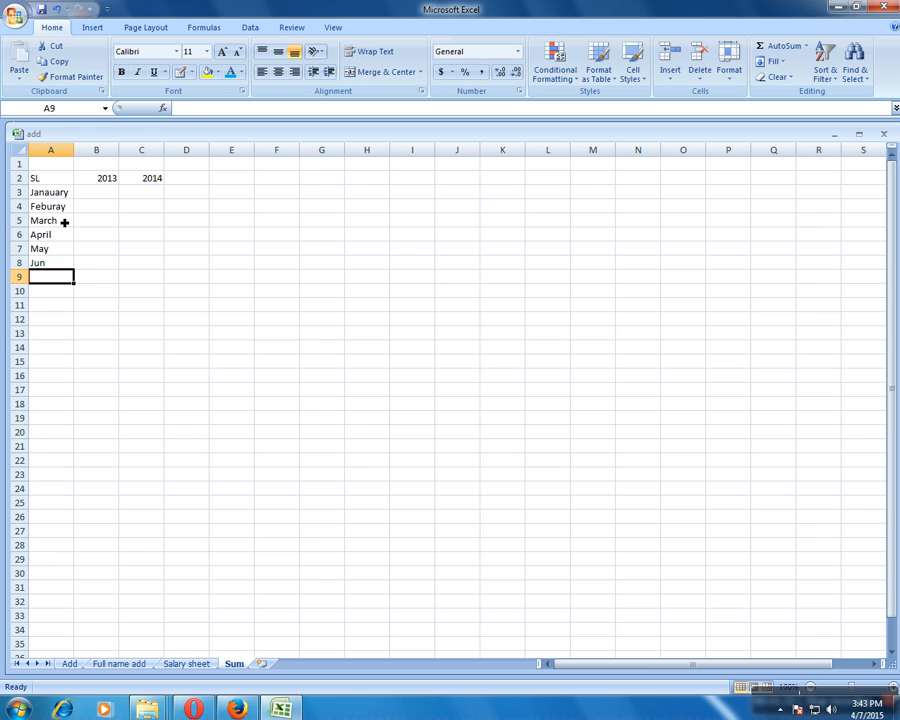
Step: Add the months July, Agust and September in cells A9 to A11
type("July")
key("Return")
type("A")
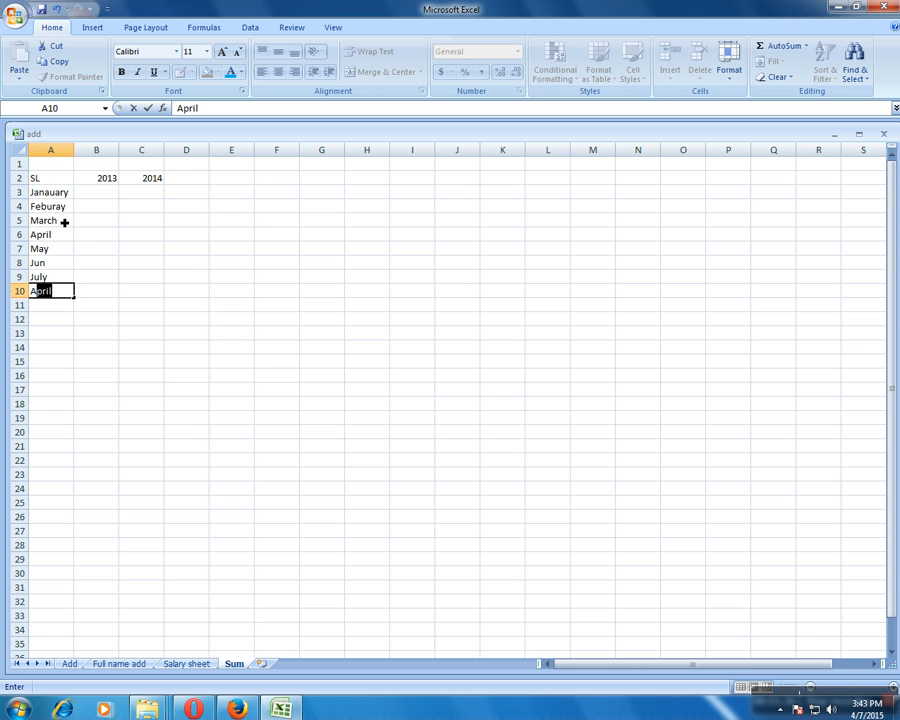
type("gust")
key("Return")
type("Se")
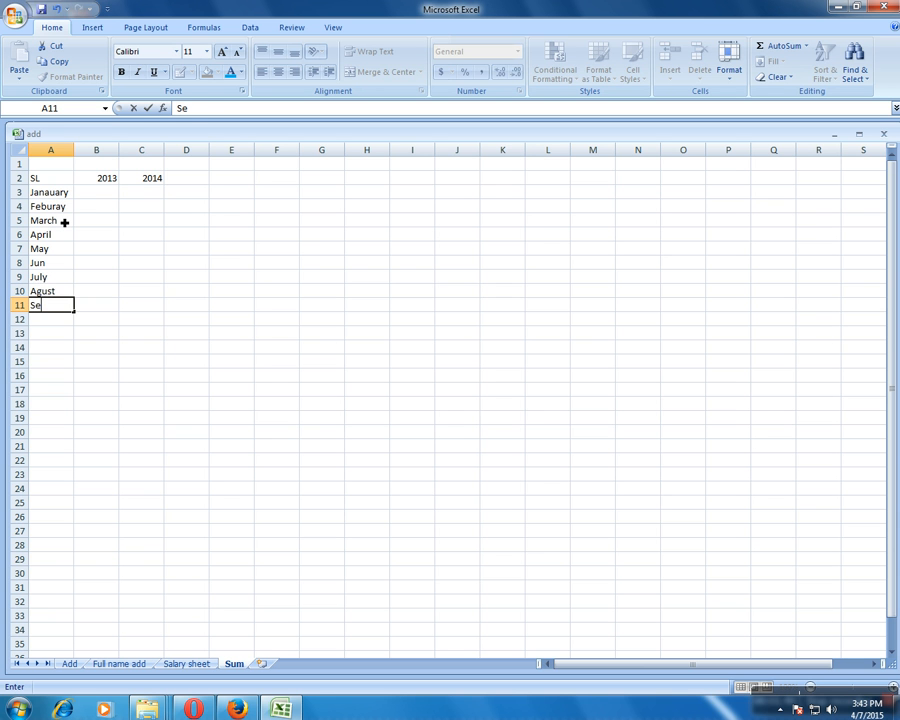
type("ptember")
key("Return")
Step: Enter November in cell A12, correcting its spelling
type("No")
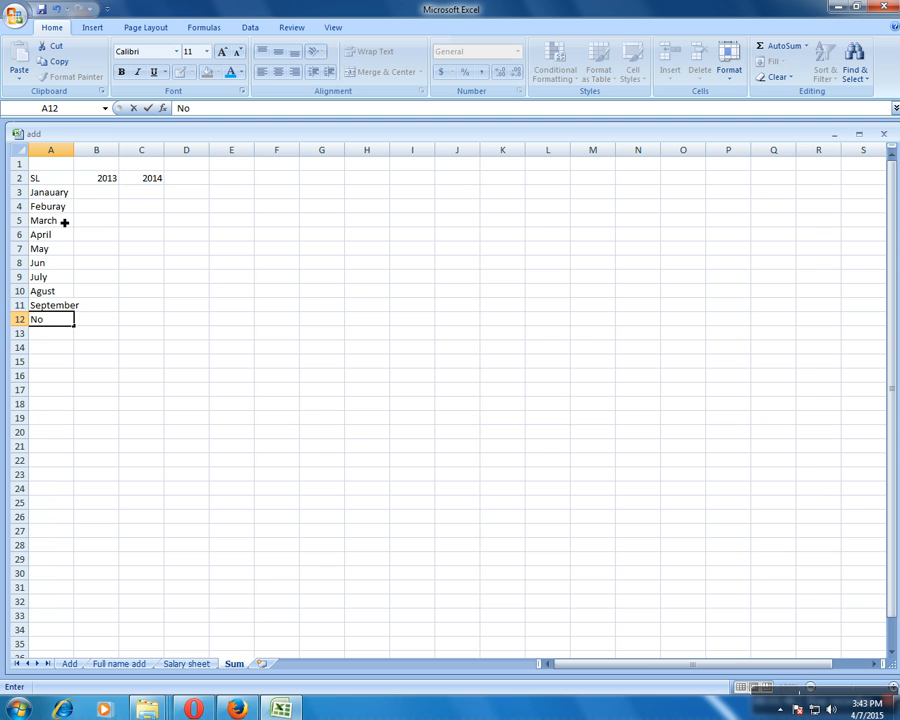
type("vmo==")
key("BackSpace")
key("BackSpace")
key("BackSpace")
key("BackSpace")
key("BackSpace")
type("bember")
key("ctrl+Return")
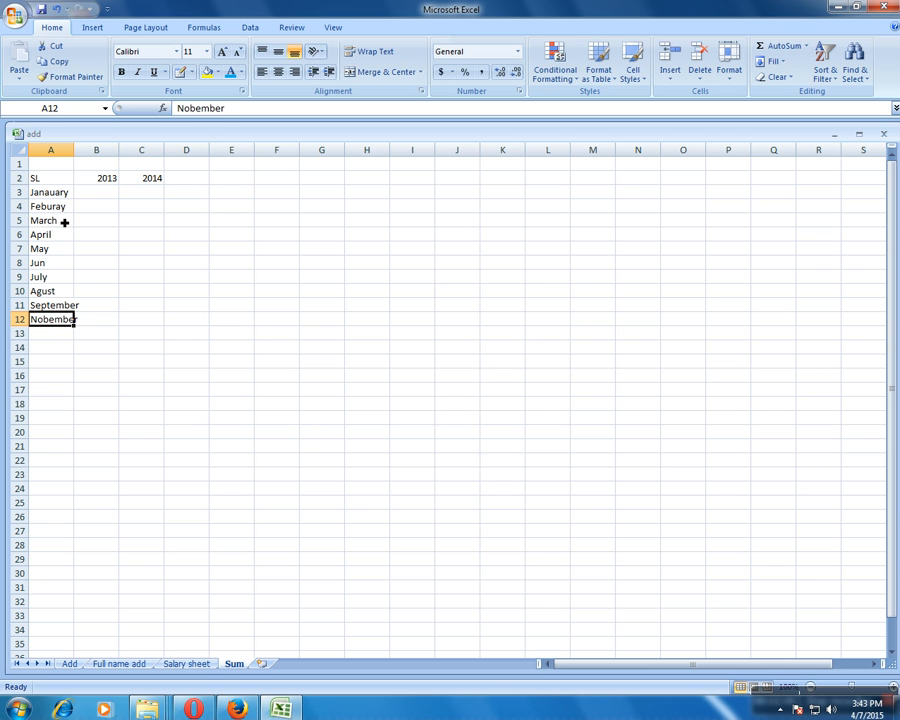
double_click(52, 320)
key("BackSpace")
type("v")
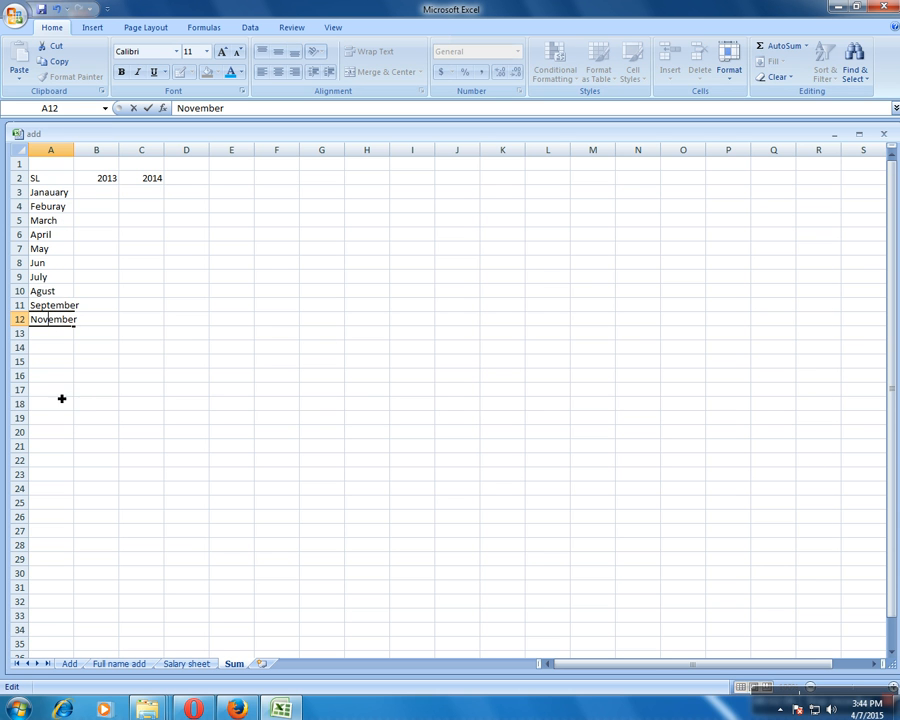
left_click(62, 337)
Step: Enter Decamber in cell A13 and the label Total= in cell A14
type("D")
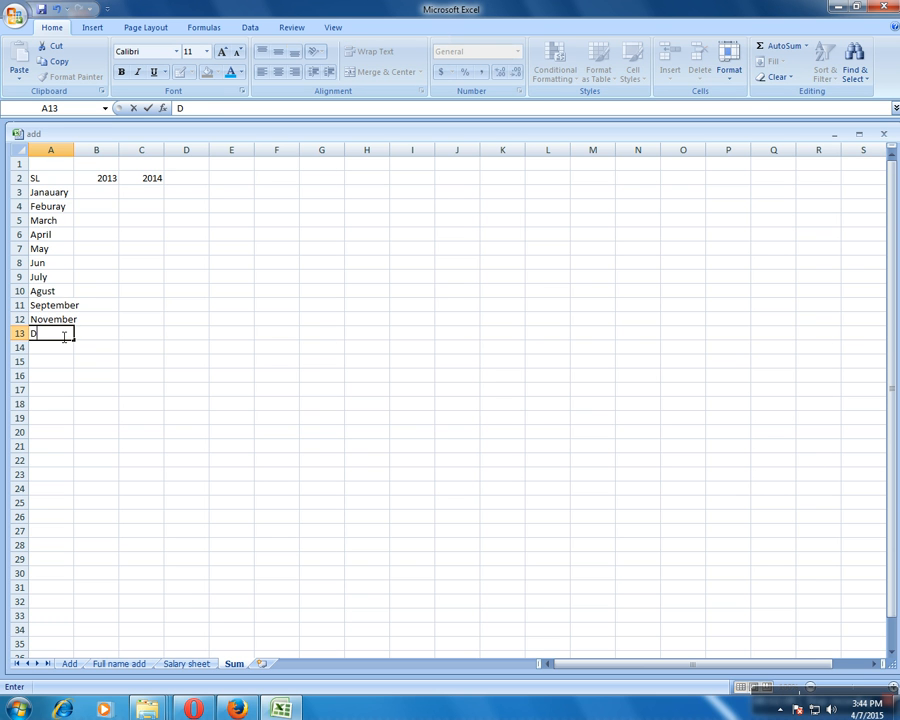
type("ecmber")
left_click(54, 340)
type("e")
key("Return")
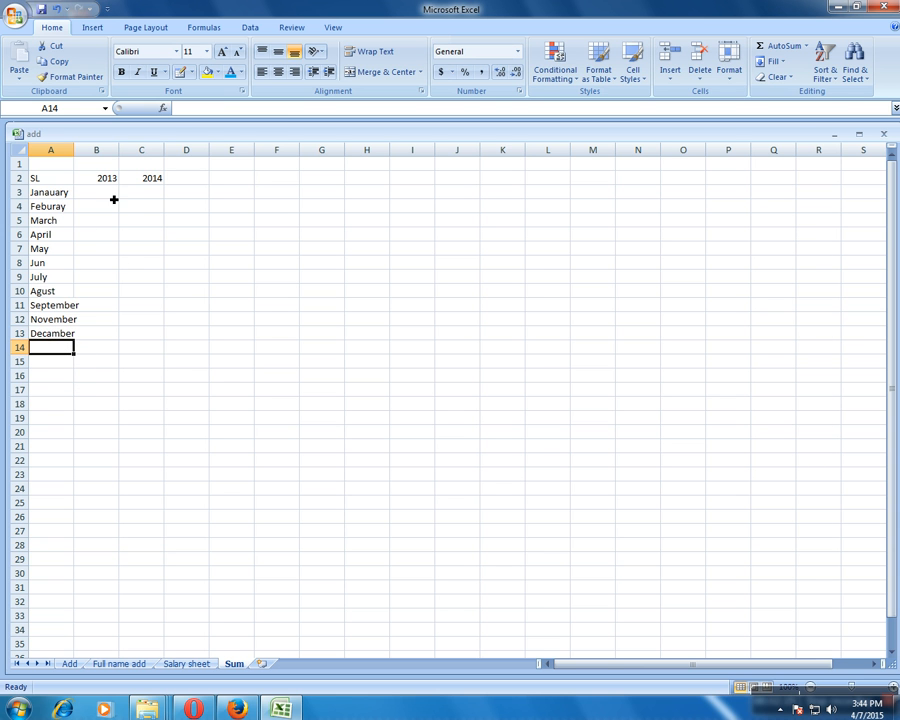
type("T")
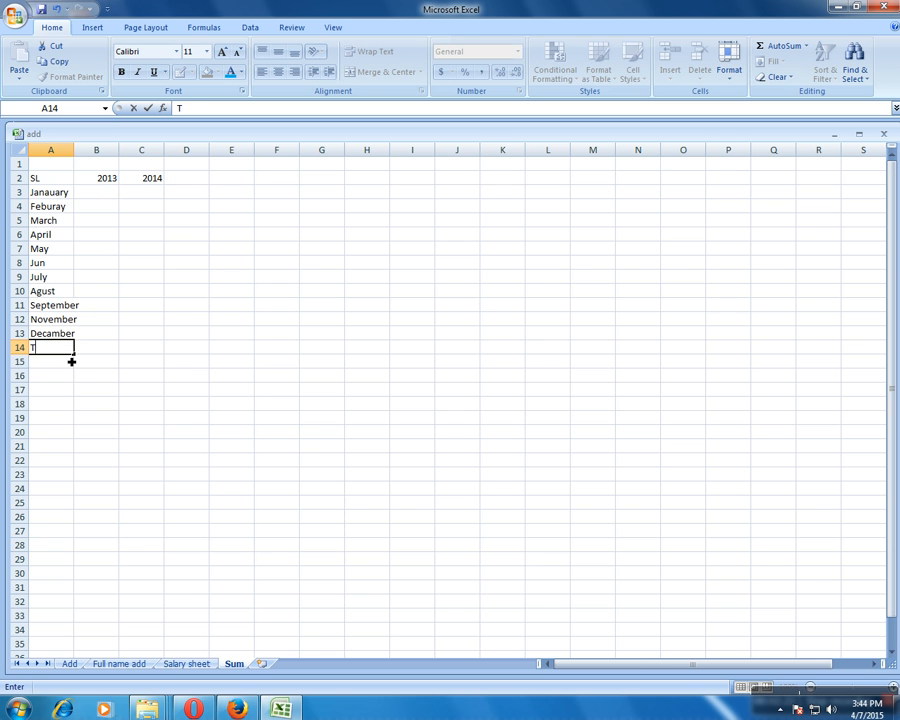
type("otal=")
left_click(128, 204)
Step: Set the font colour of the heading row A2:C2 to the standard green
left_click_drag(36, 178, 162, 180)
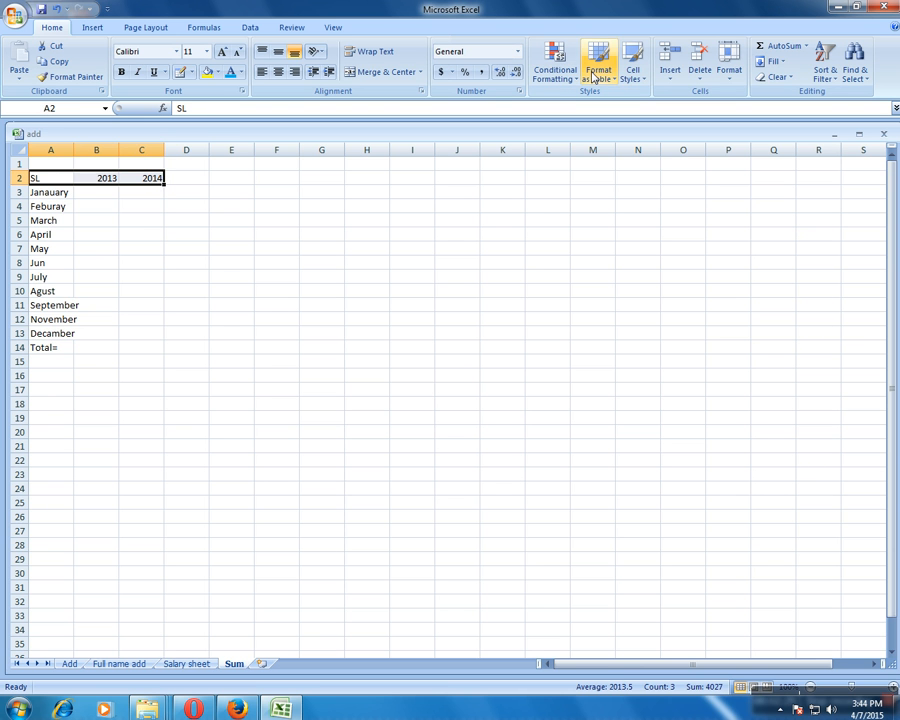
left_click(241, 74)
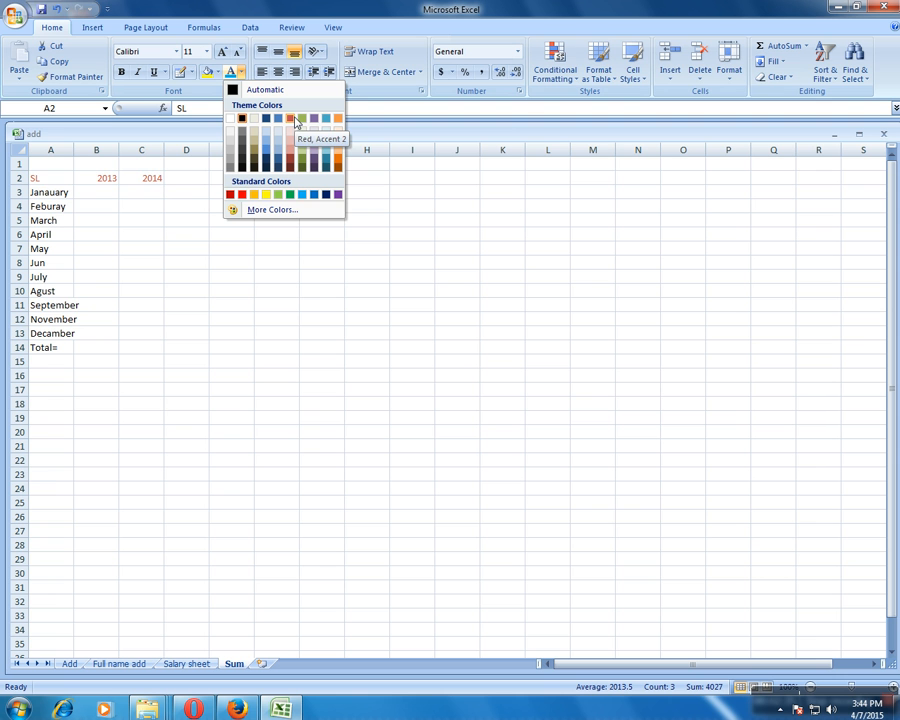
left_click(290, 196)
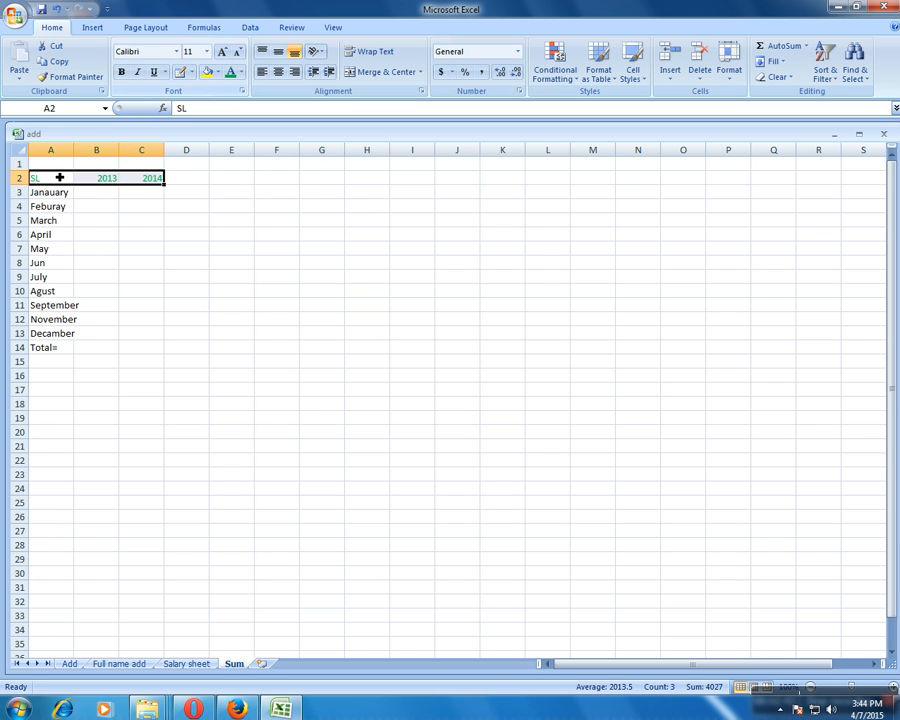
Step: Set the font size of the whole table A2:C14 to 14
left_click_drag(38, 177, 160, 352)
left_click(206, 51)
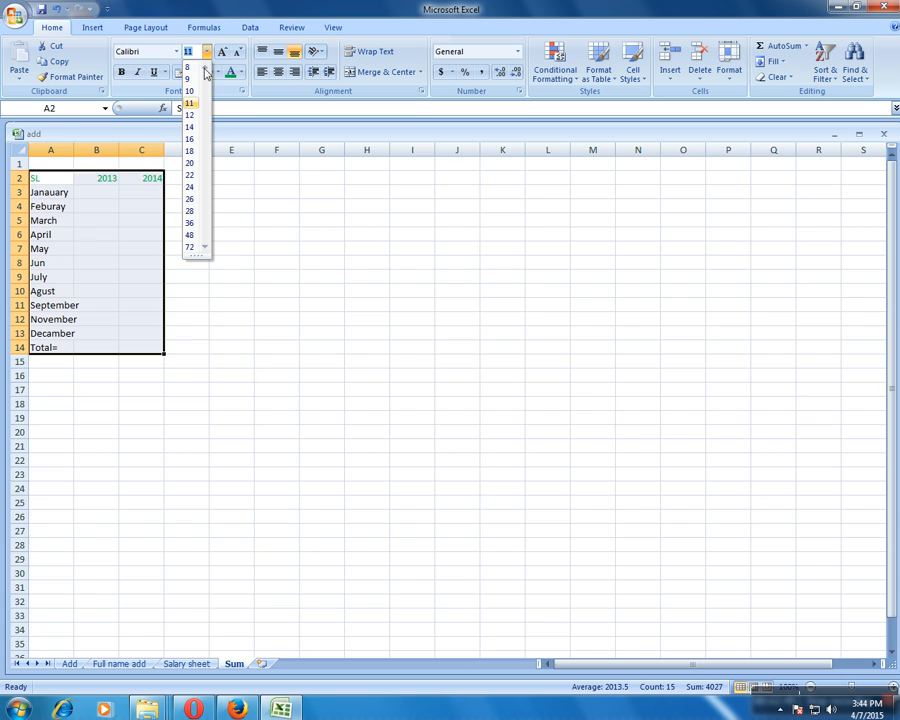
left_click(189, 127)
left_click(181, 251)
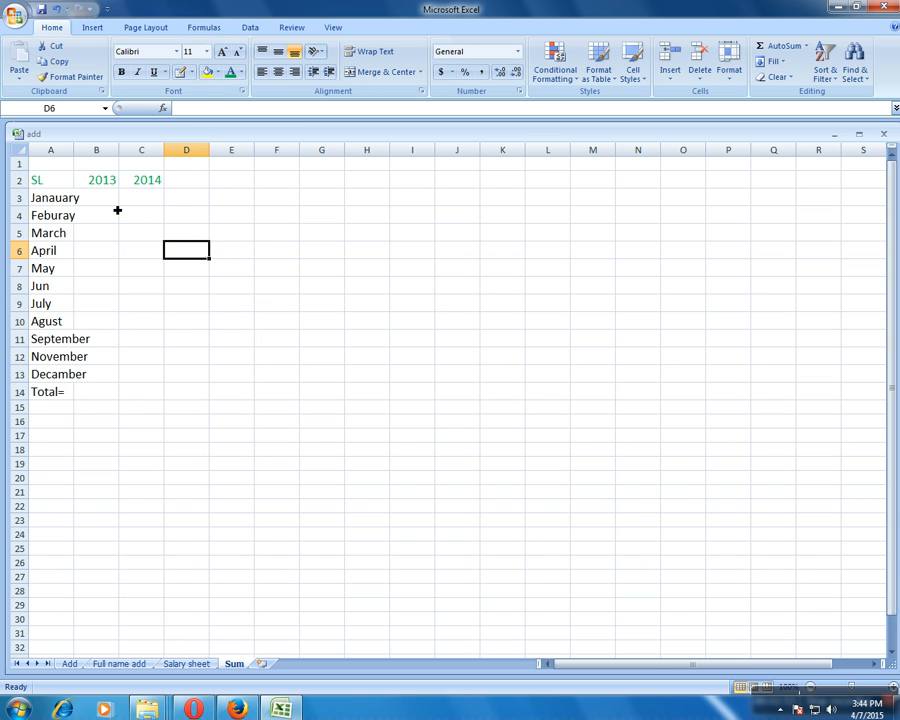
left_click(114, 203)
left_click(80, 164)
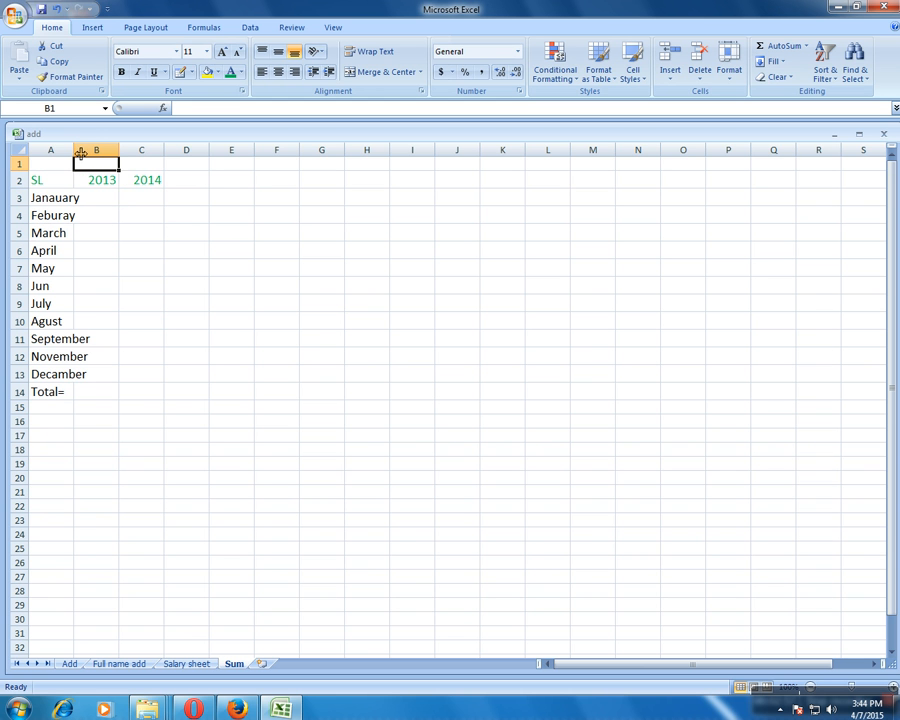
Step: Widen columns A and B to C to fit their contents and centre the heading row A2:C2
left_click_drag(80, 152, 205, 155)
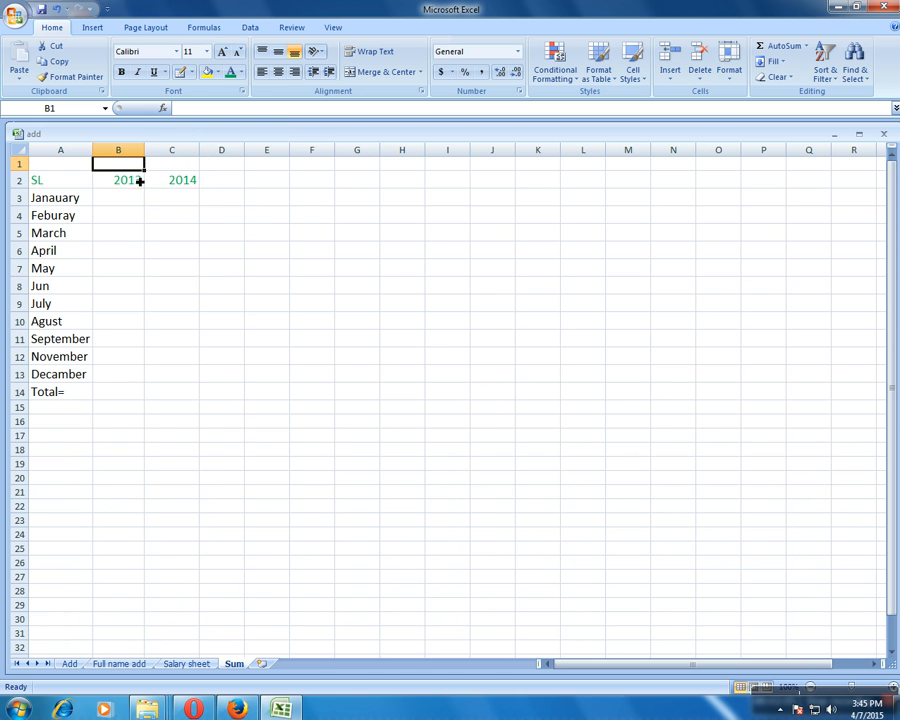
left_click(70, 183)
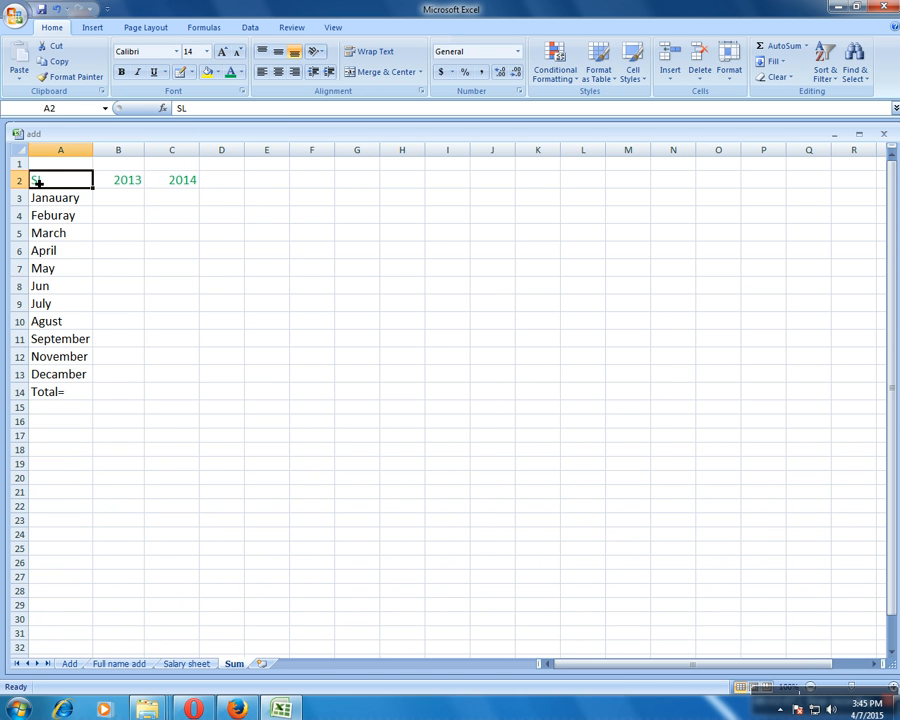
left_click_drag(60, 179, 185, 179)
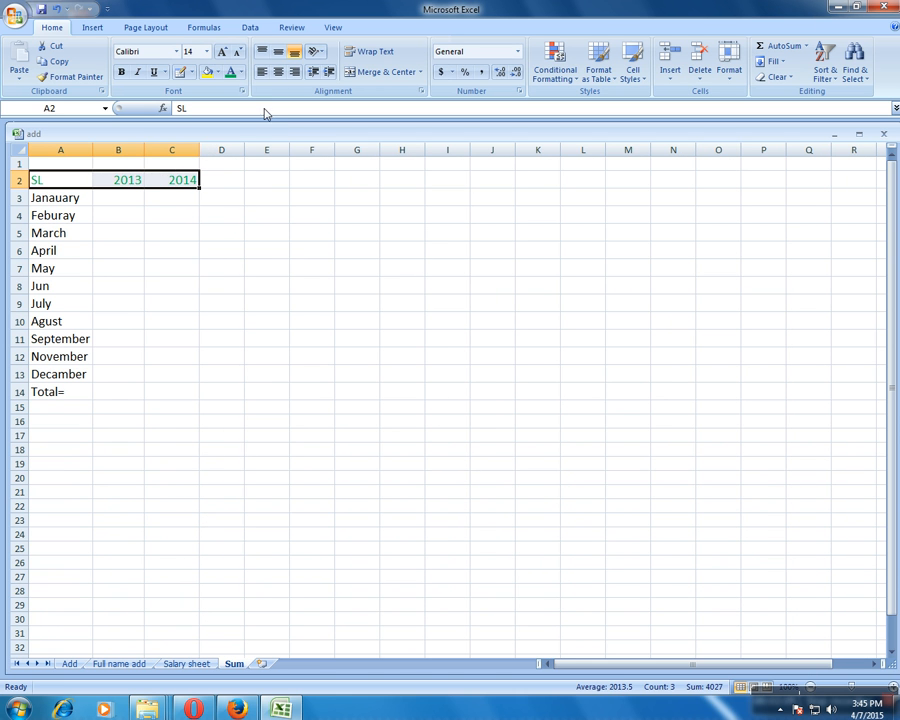
left_click(278, 72)
Step: Enter the January values, 400 in B3 for 2013 and 500 in C3 for 2014
left_click(120, 203)
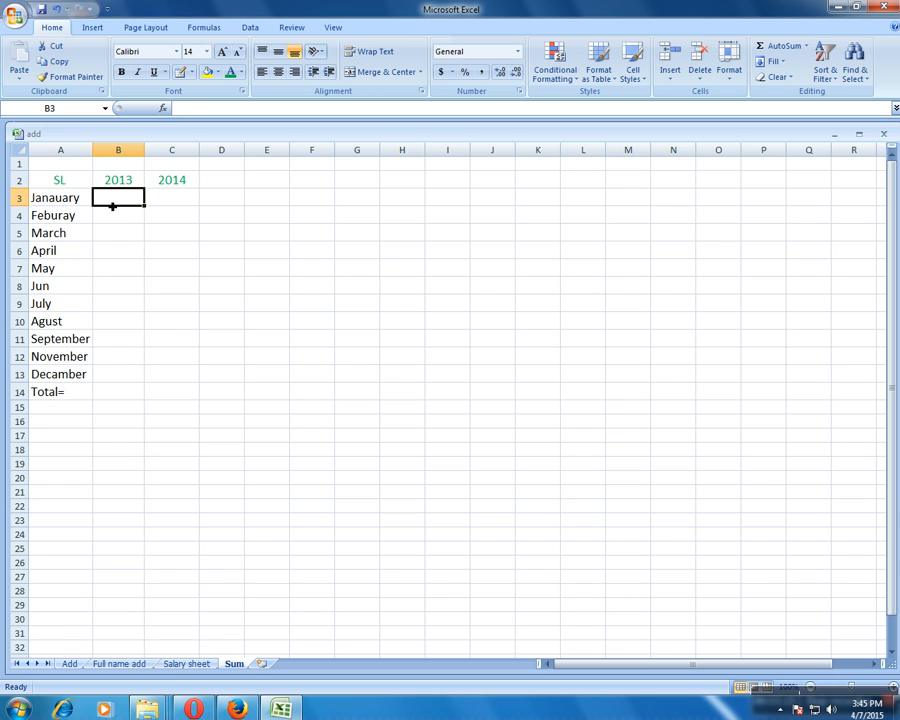
type("400")
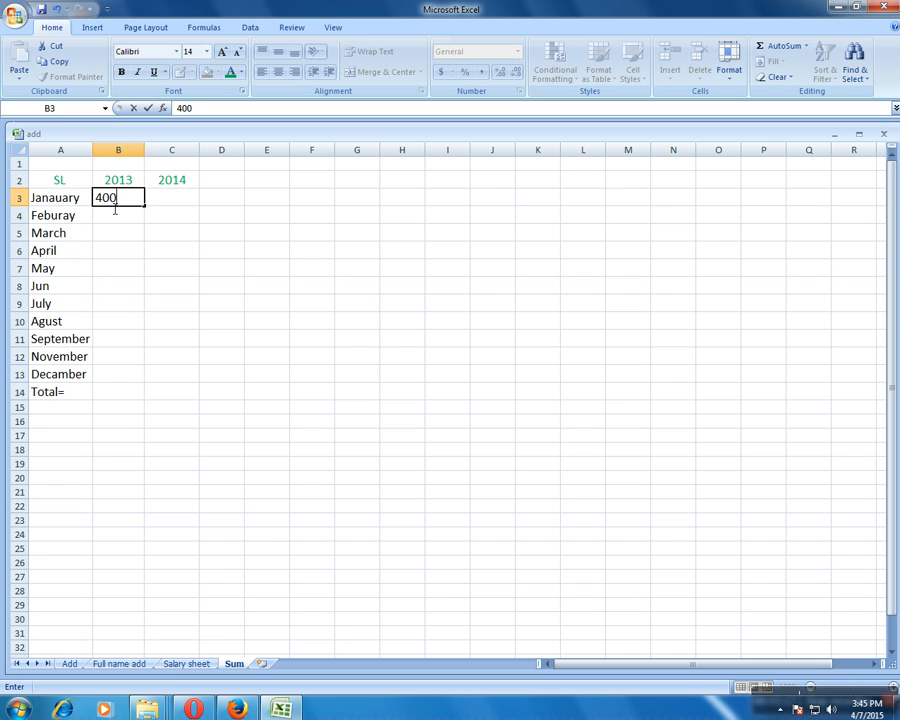
key("Tab")
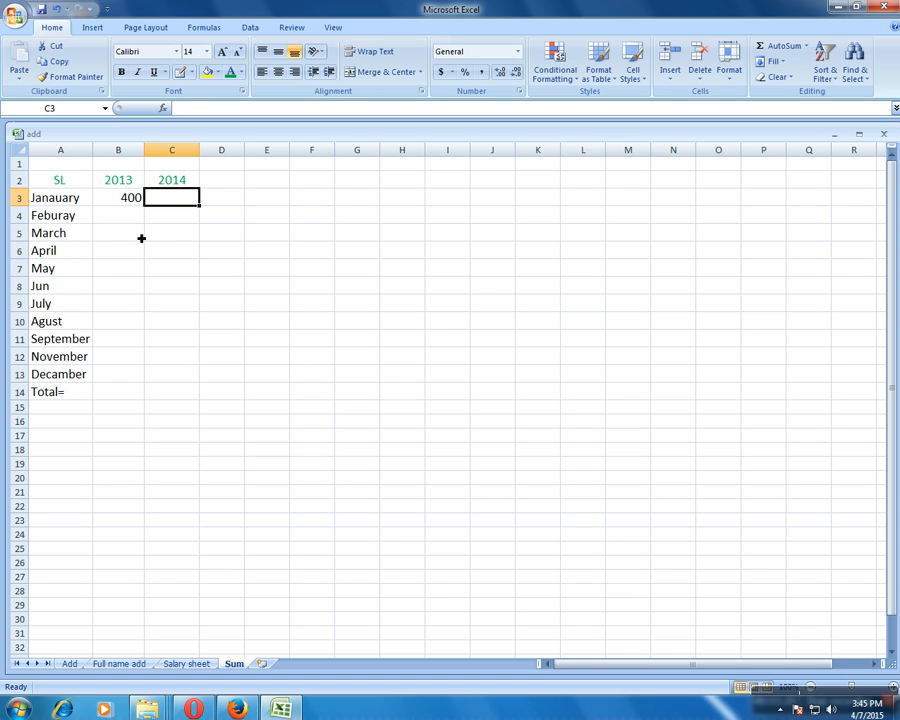
type("500")
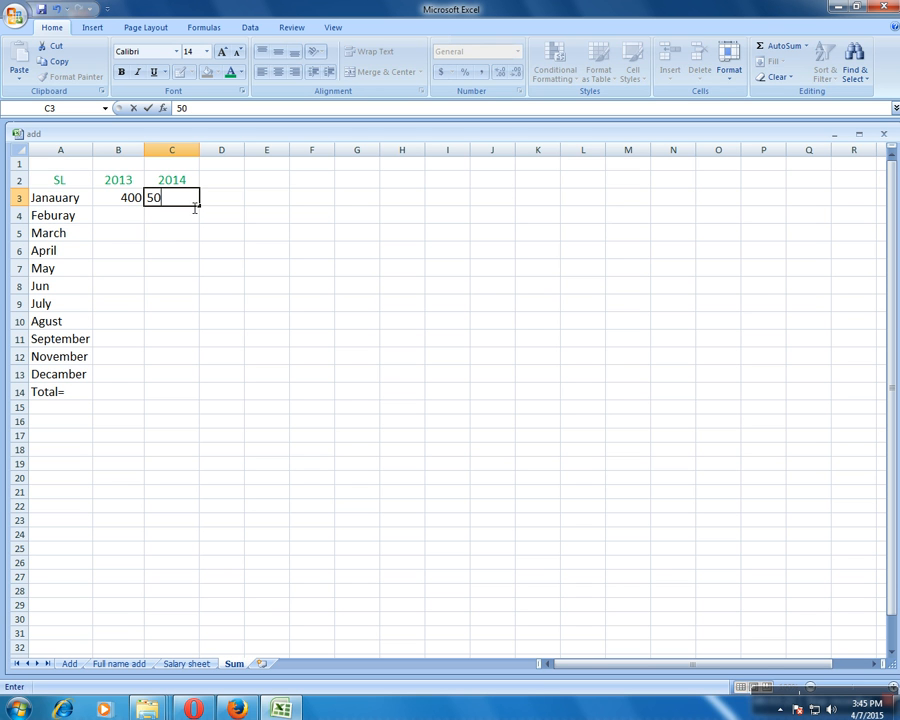
key("Tab")
Step: Enter 400 in both B4 and C4 as the February values
key("Left")
key("Left")
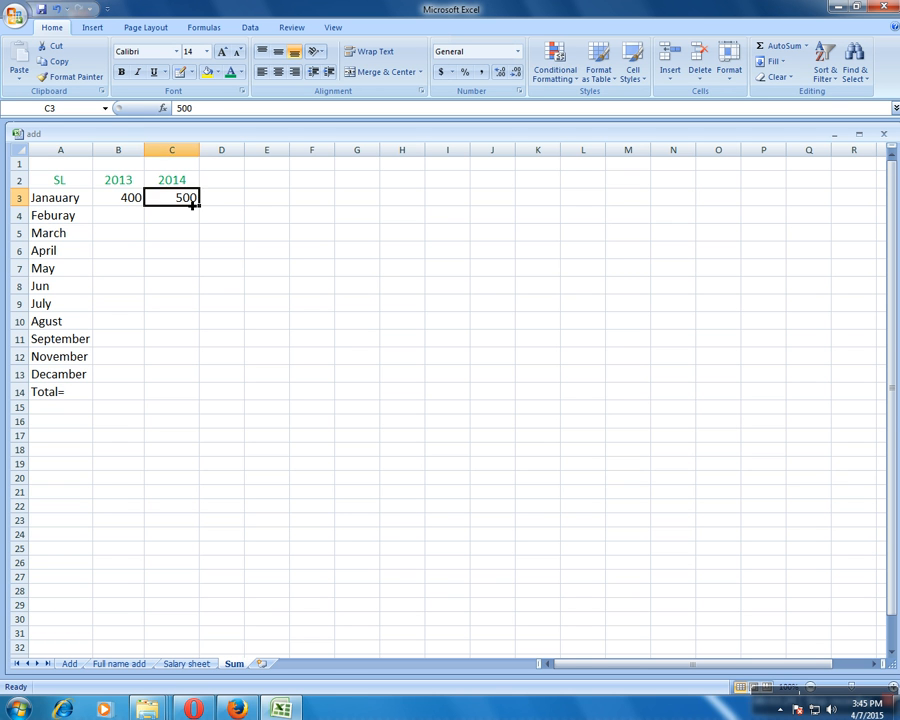
key("Down")
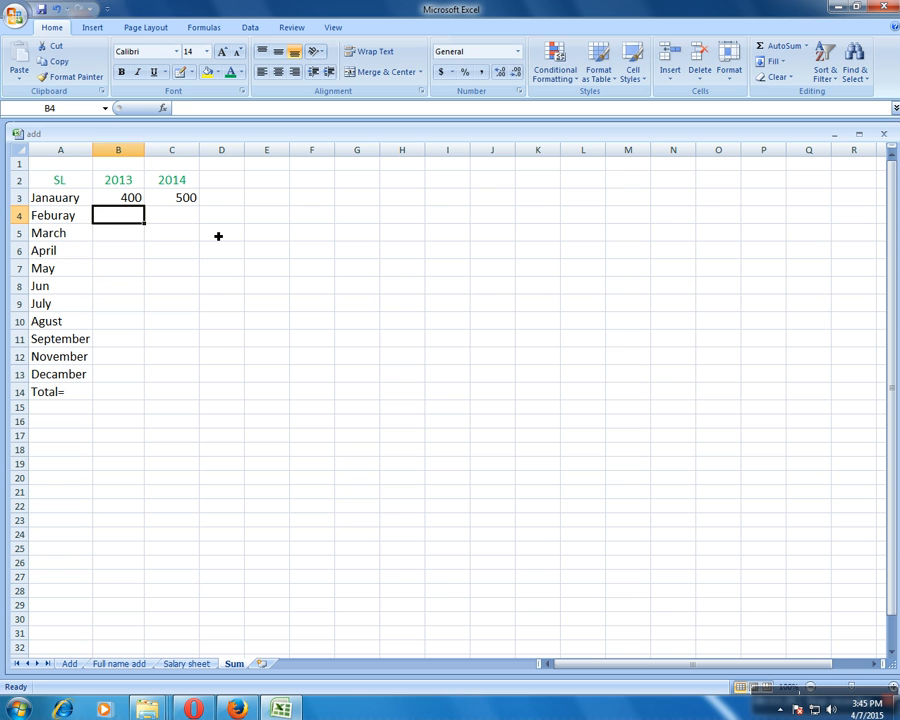
type("4")
key("Tab")
type("400")
key("Tab")
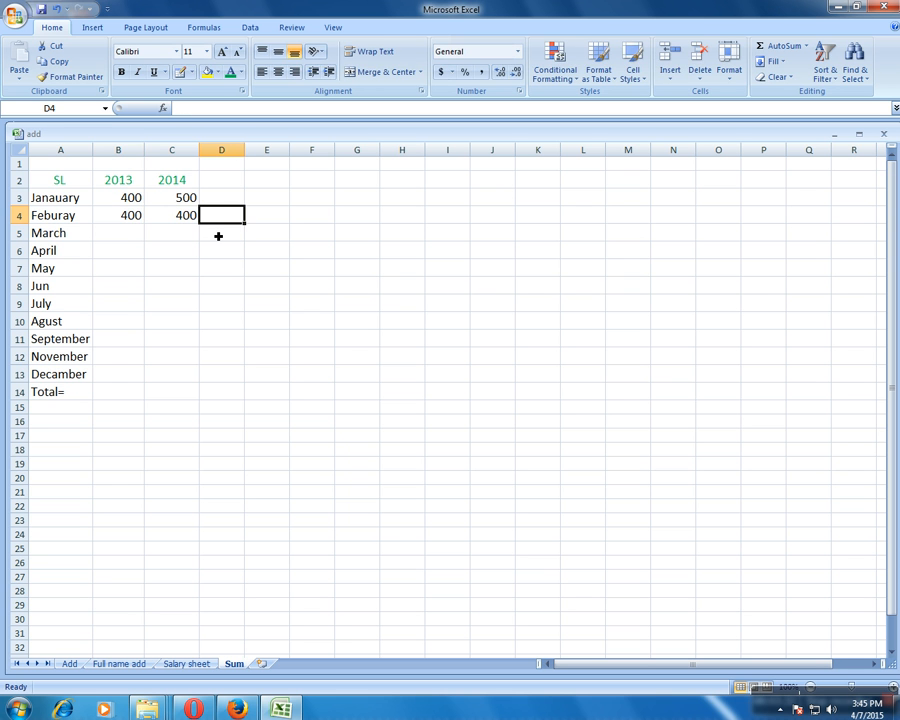
Step: Enter the March values, 300 in B5 and 200 in C5
key("Left")
key("Left")
key("Down")
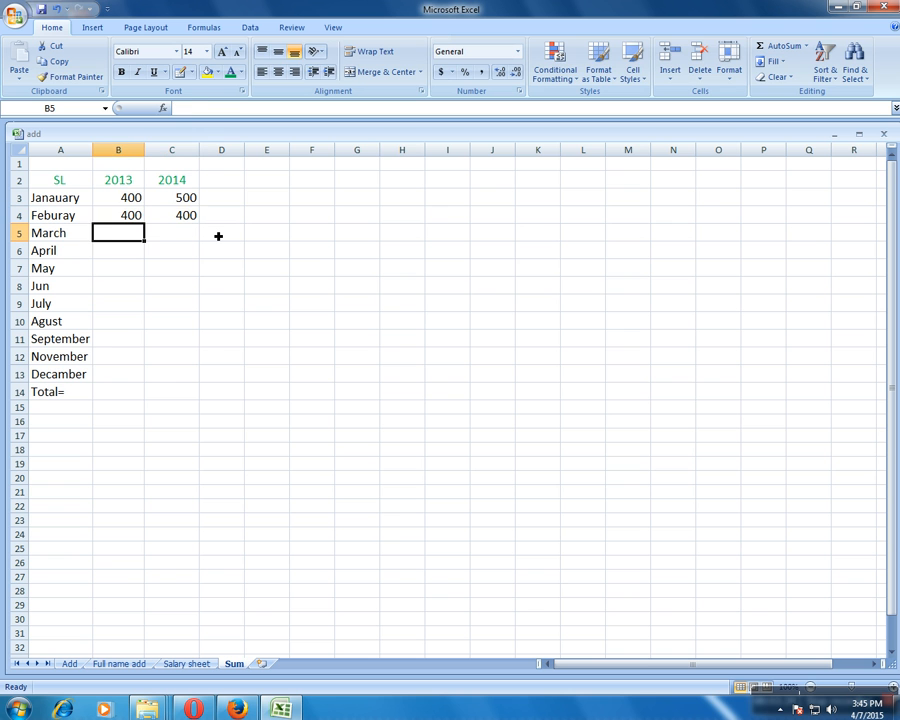
type("300")
key("Tab")
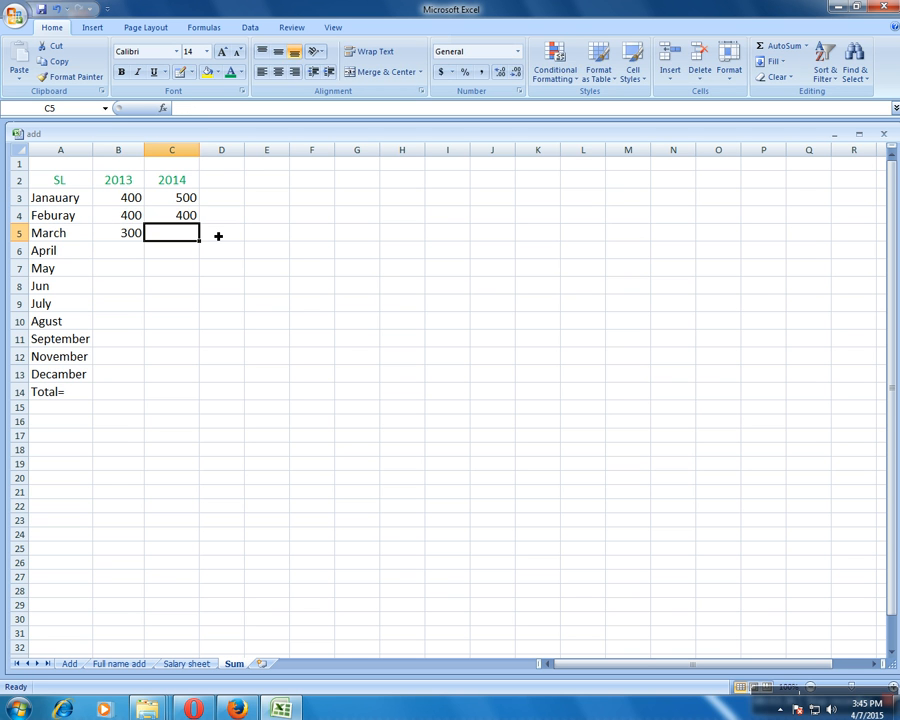
type("200")
key("Return")
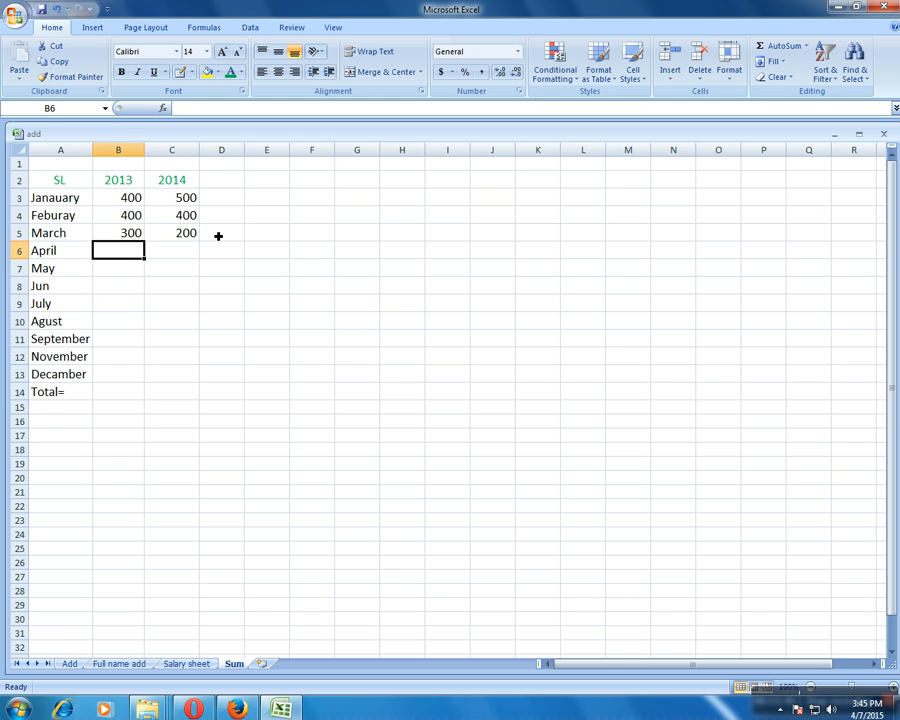
Step: Enter 40 in both B6 and C6 as the April values
type("40")
key("Tab")
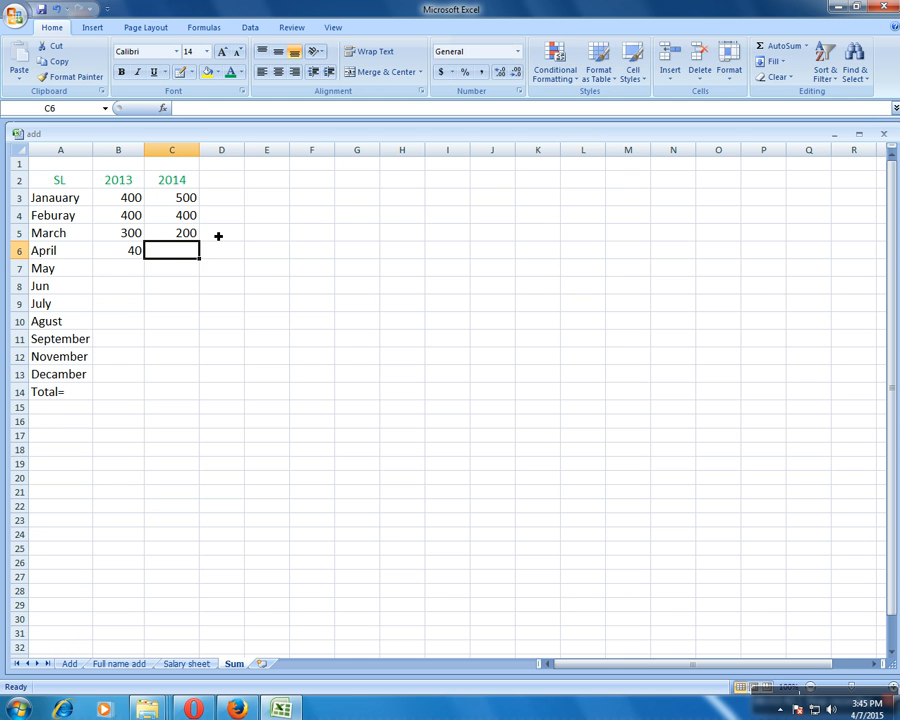
type("40")
key("Tab")
Step: Enter 30 in B7 as the May value for 2013
key("Down")
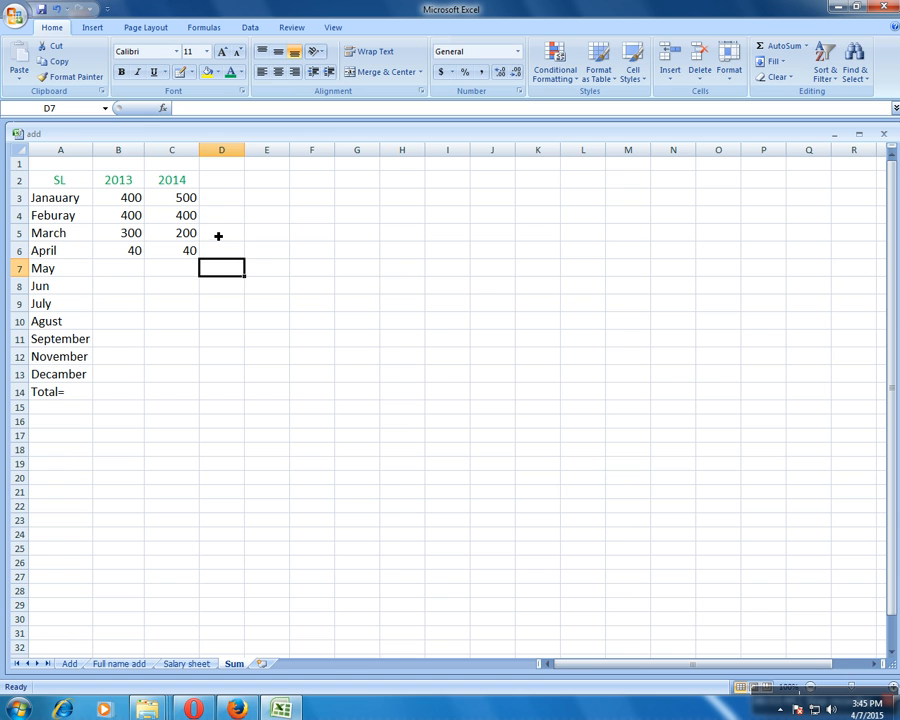
key("Left")
key("Left")
key("Right")
key("Left")
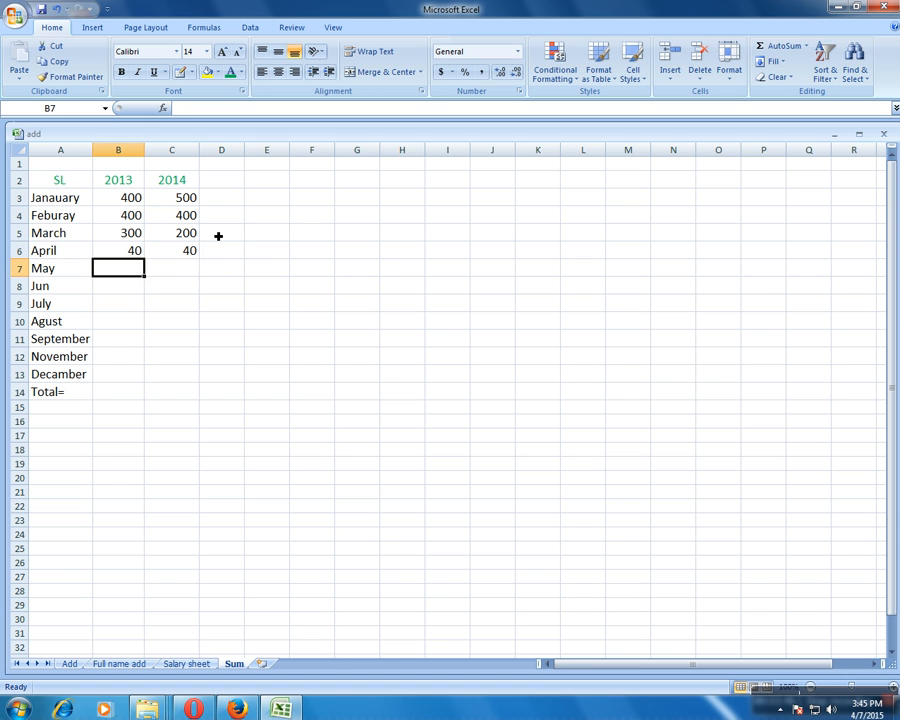
type("30")
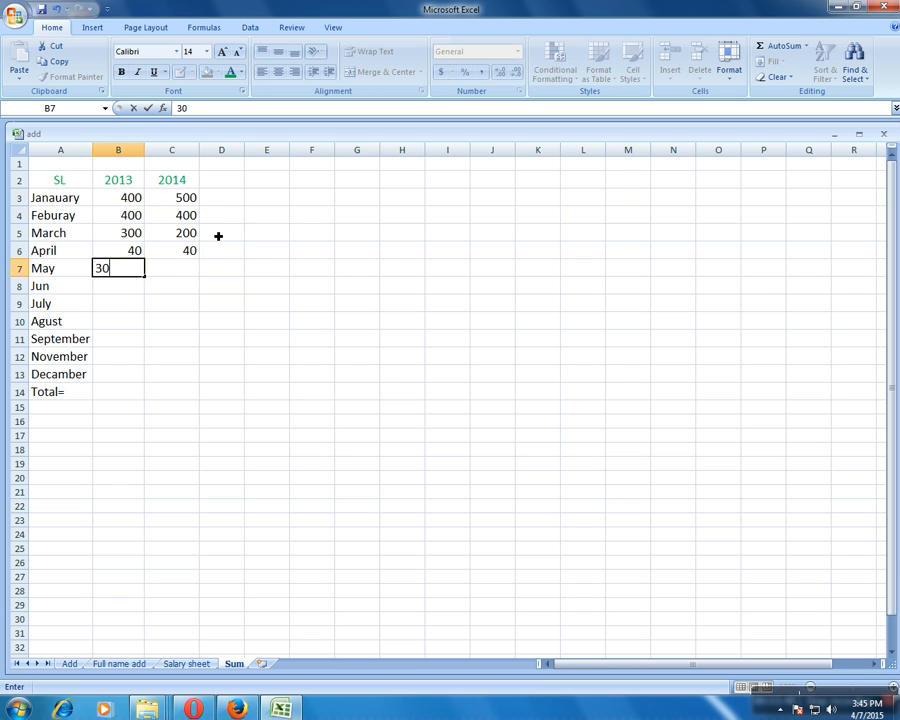
key("Return")
Step: Enter 100 in B8 and 800 in C8 for June, and 300 in B9 and 500 in C9 for July
type("100")
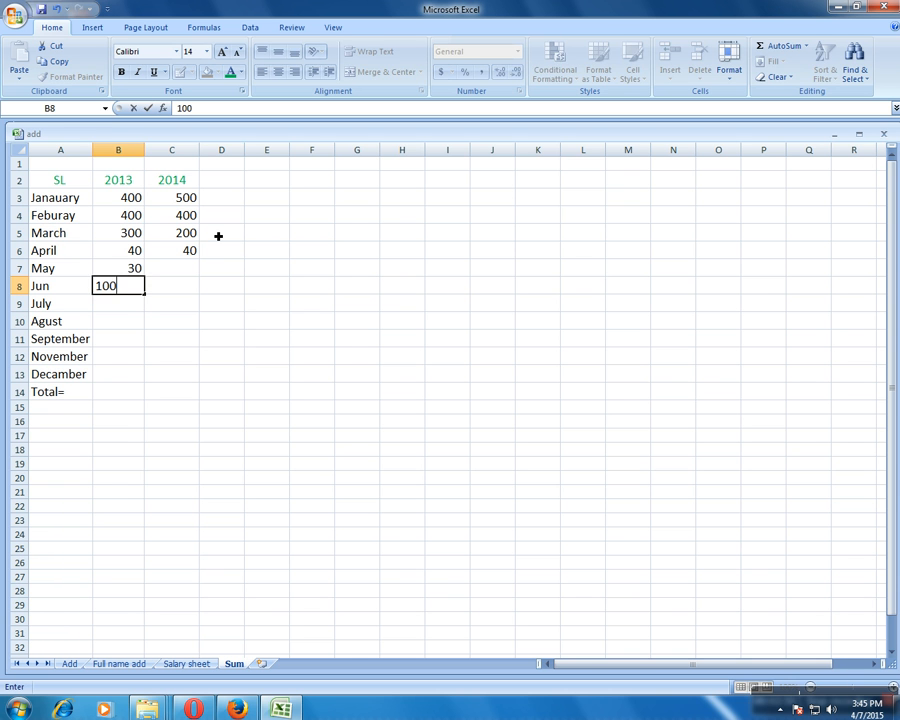
key("Right")
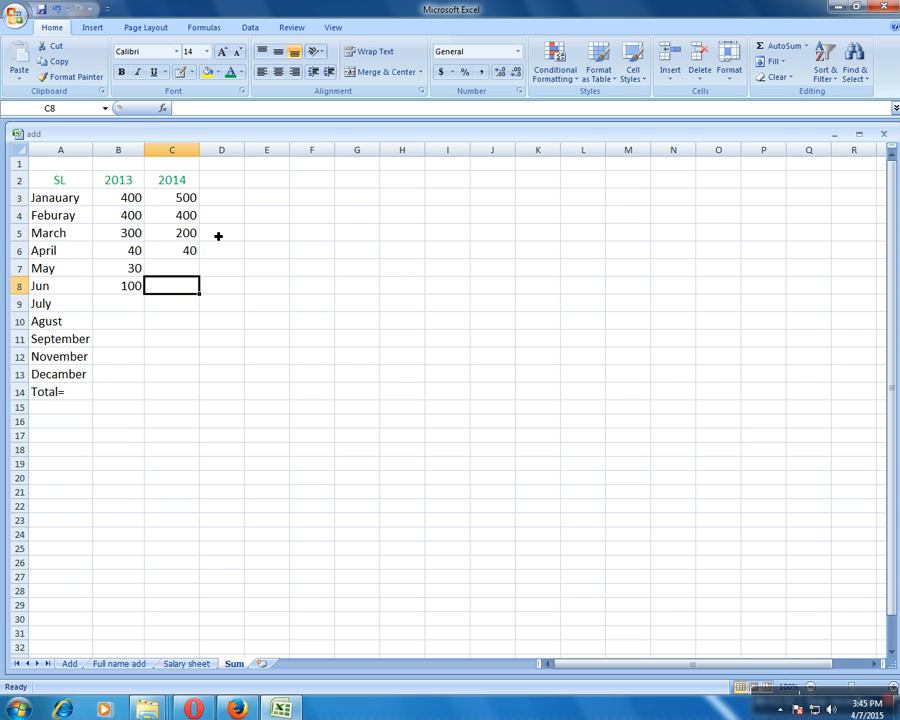
type("800")
key("Return")
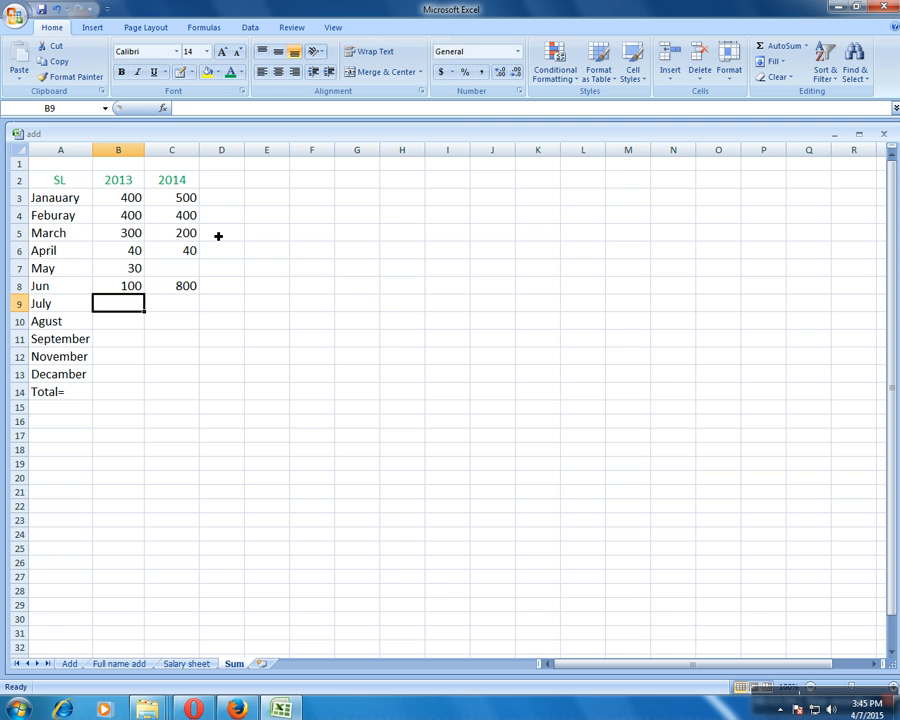
type("300")
key("Right")
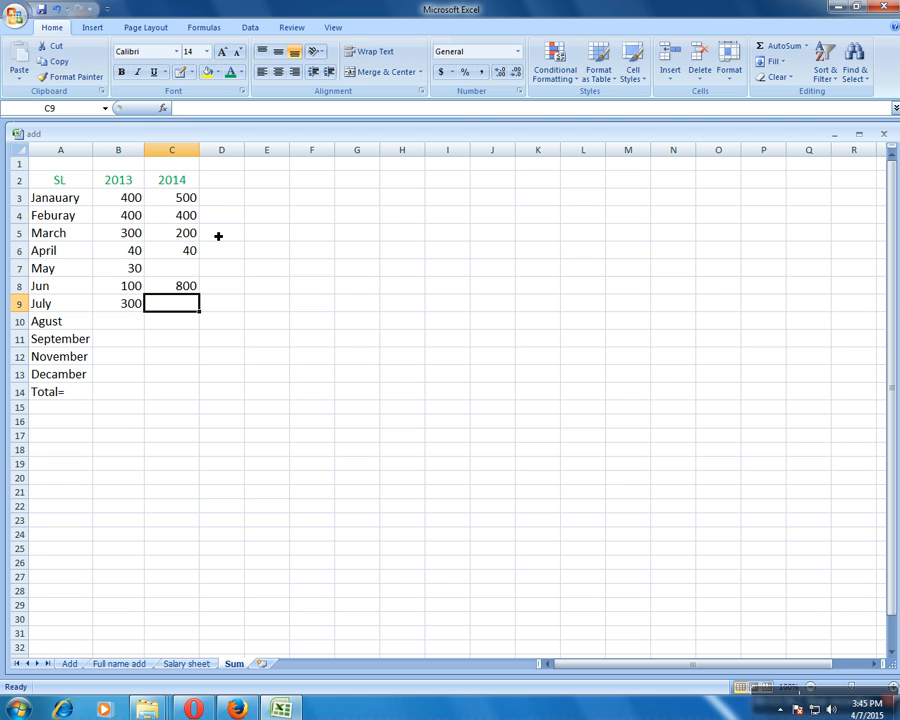
type("500")
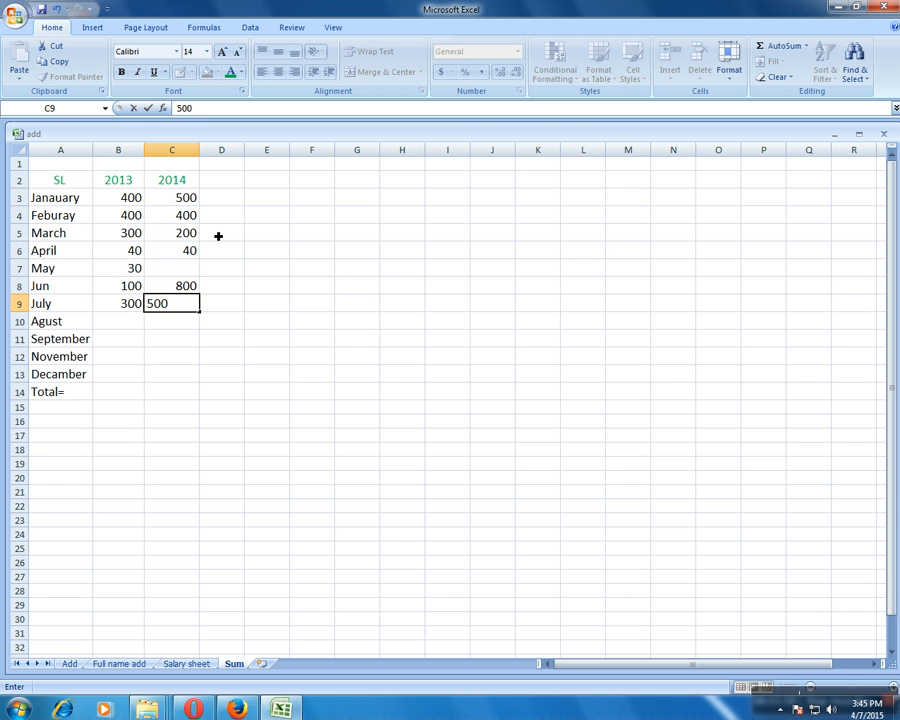
key("Return")
Step: Enter 400 in B10 for August 2013, and 200 in C11 and 100 in B11 for September
key("Left")
type("400")
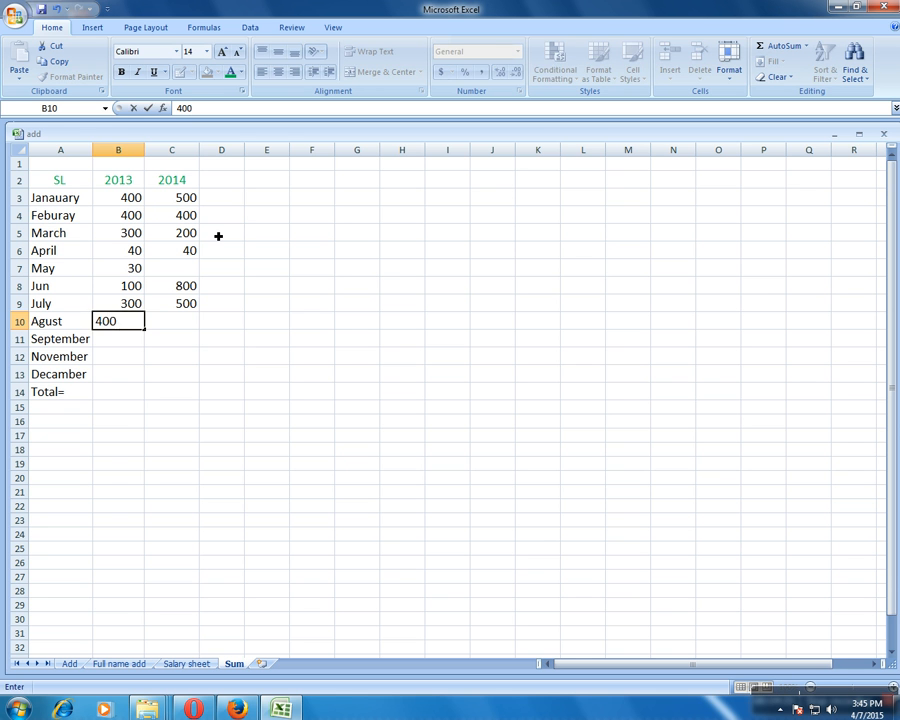
key("Right")
key("Return")
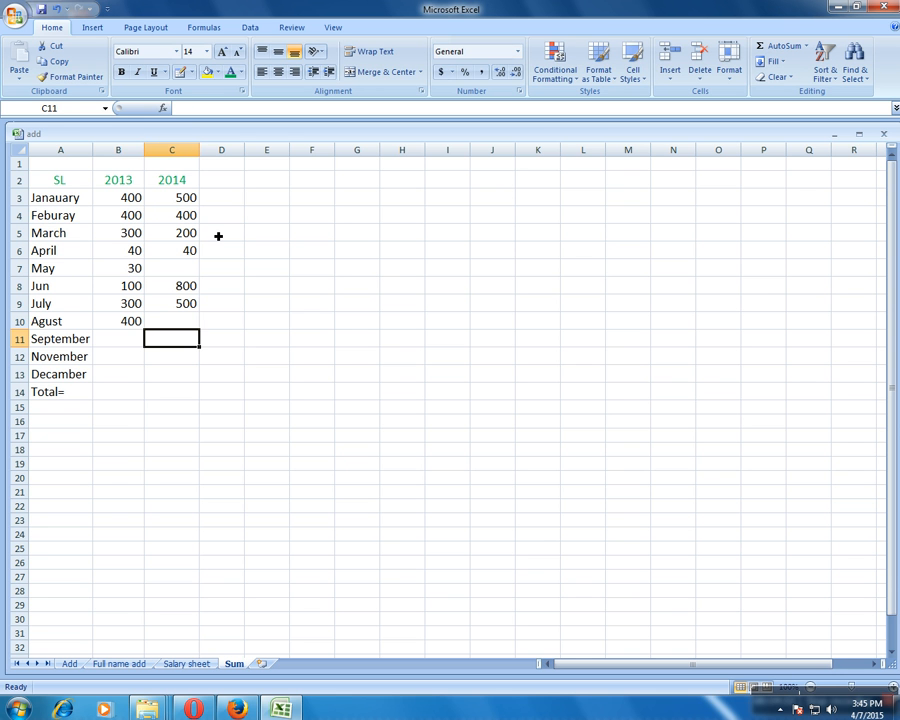
type("200")
key("Left")
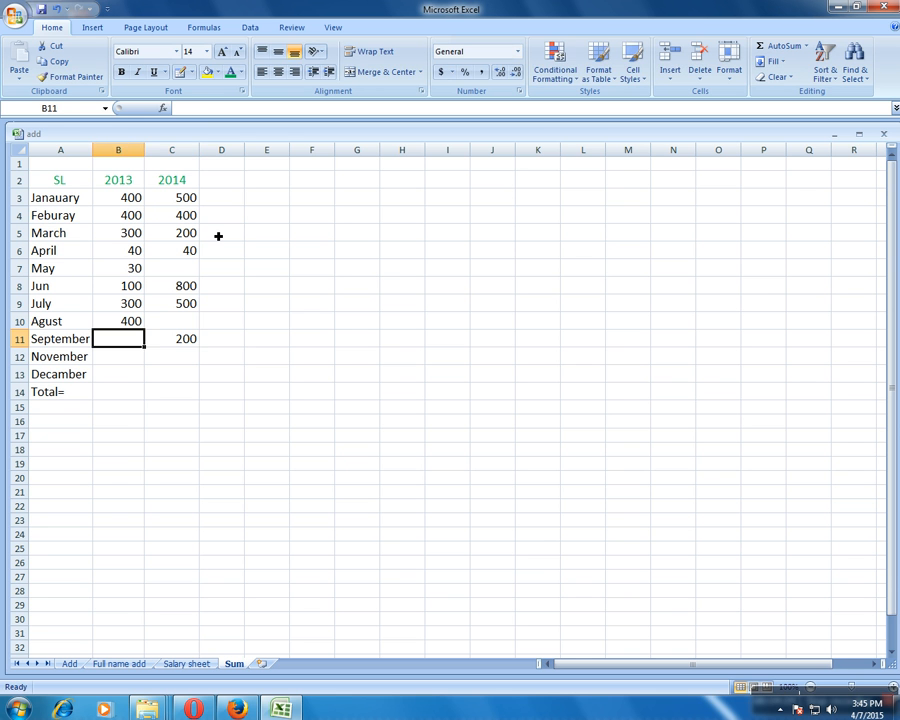
type("100")
key("Return")
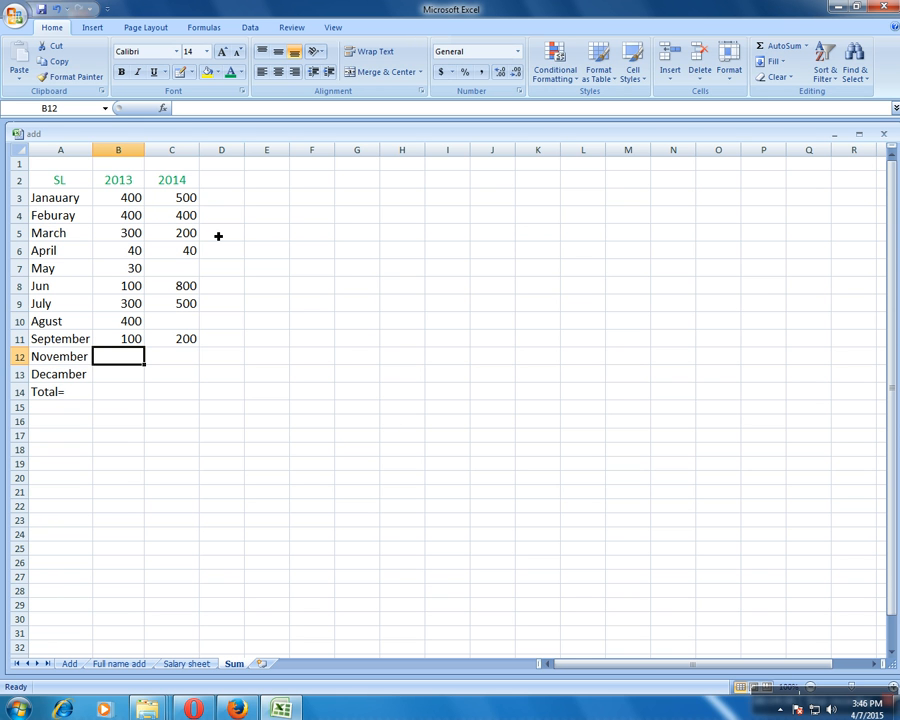
Step: Enter 200 in B12 and 100 in C12 for November, and 500 in B13 and 700 in C13 for December
type("200")
key("Tab")
type("100")
key("Return")
type("500")
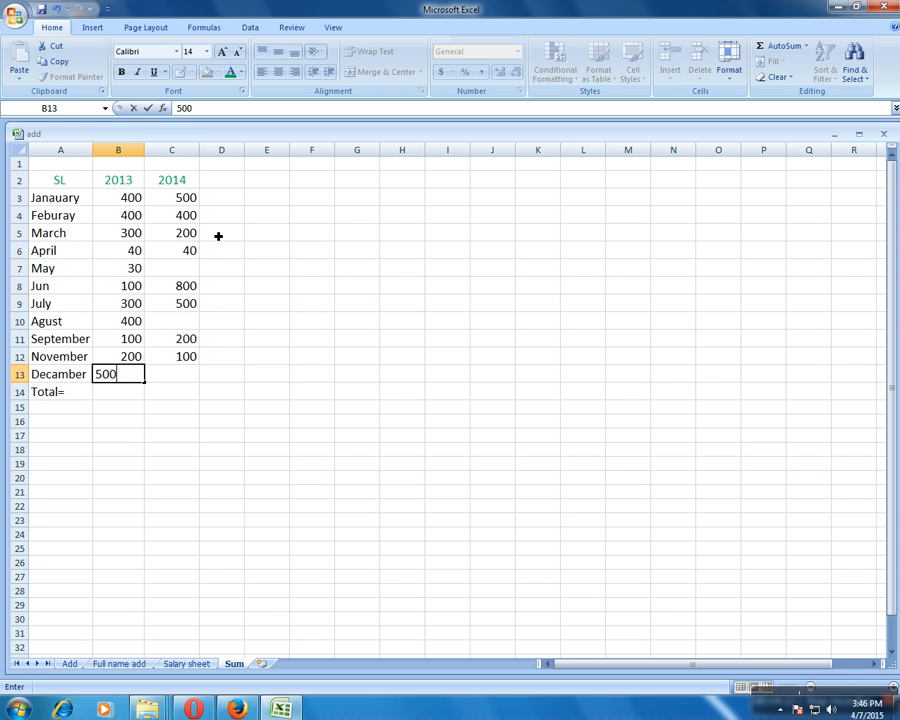
key("Tab")
type("700")
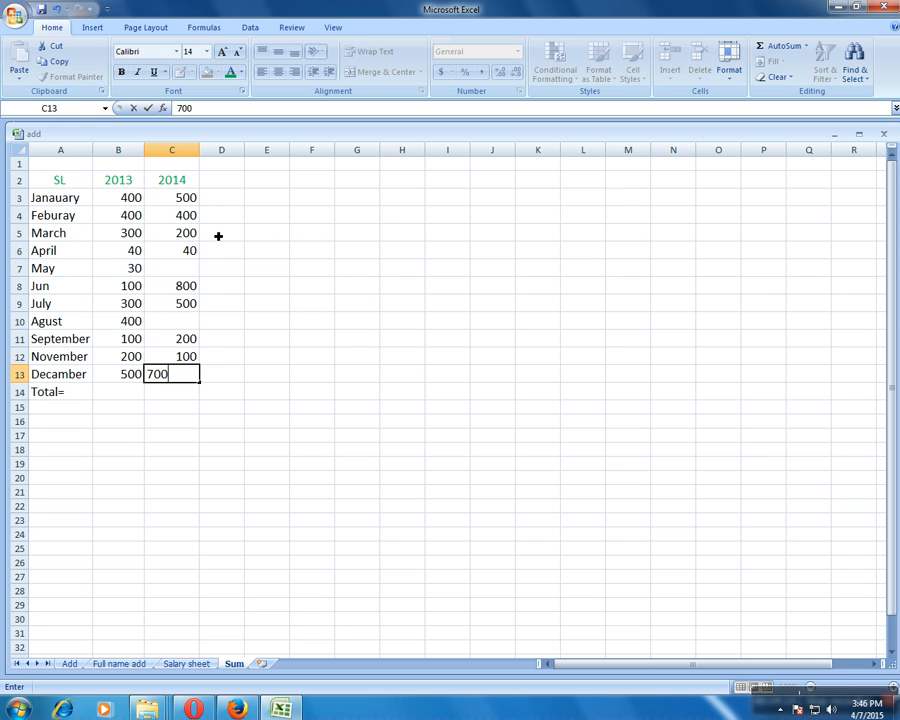
key("Tab")
Step: Total the 2013 values B3:B13 in cell B14 with AutoSum
key("Left")
key("Down")
key("Left")
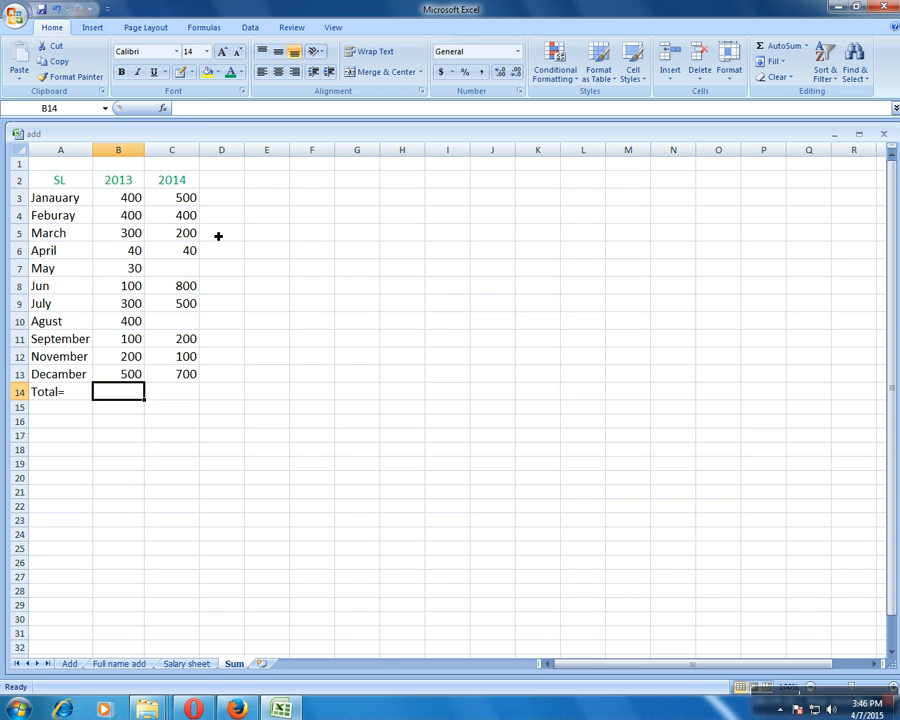
left_click(122, 198)
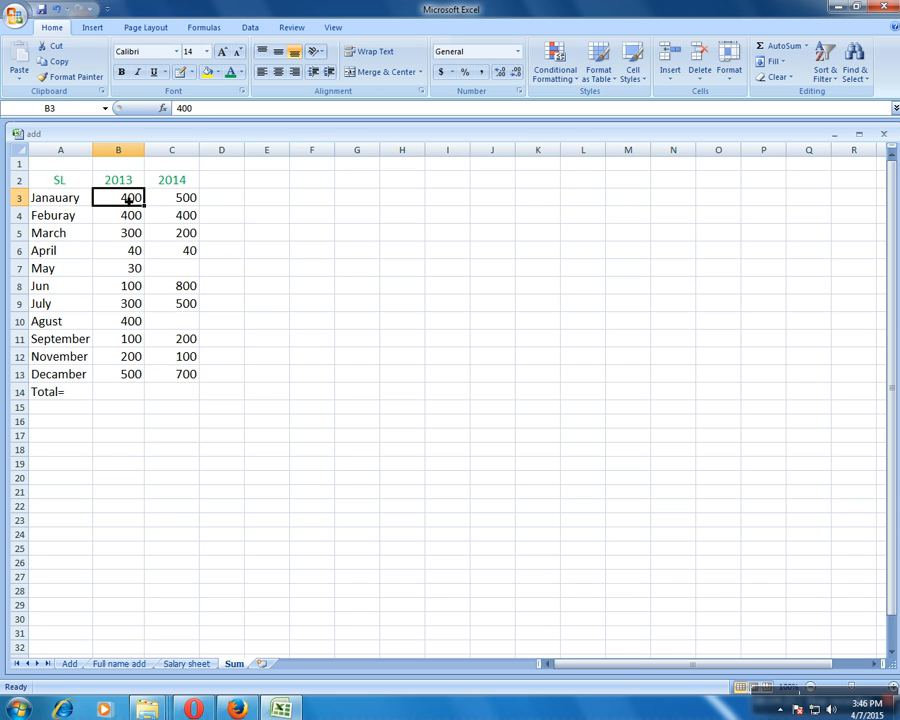
left_click_drag(129, 200, 144, 395)
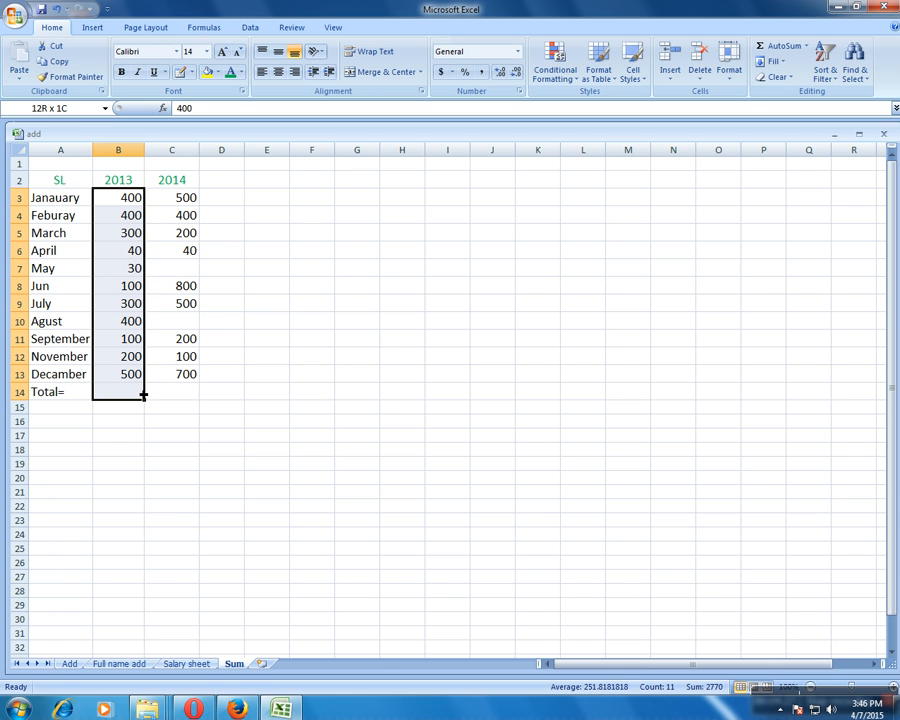
left_click(786, 49)
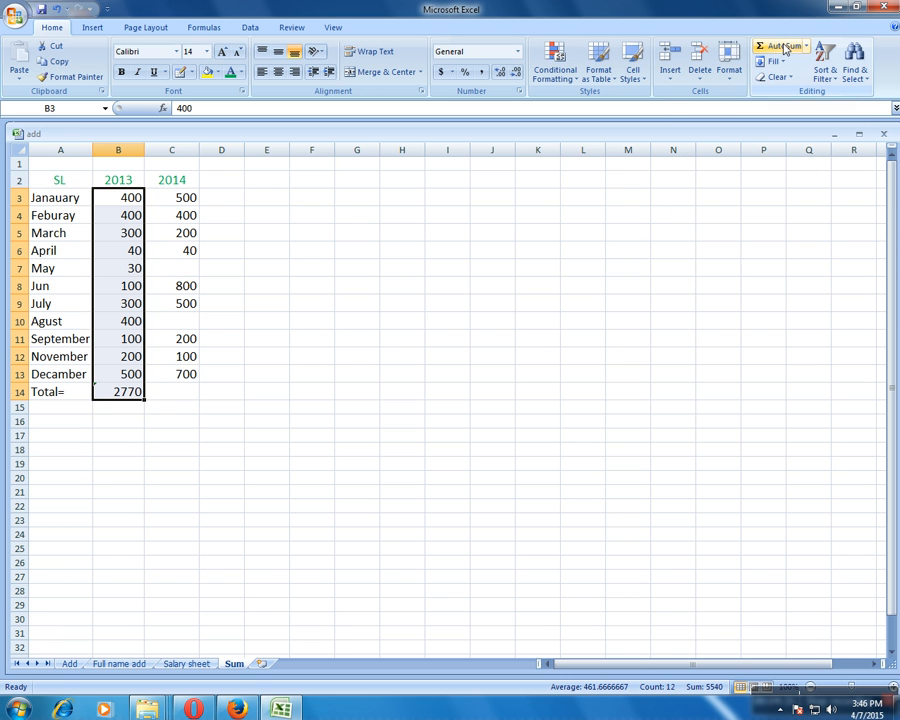
Step: Total the 2014 values C3:C13 in cell C14 with AutoSum
left_click(170, 396)
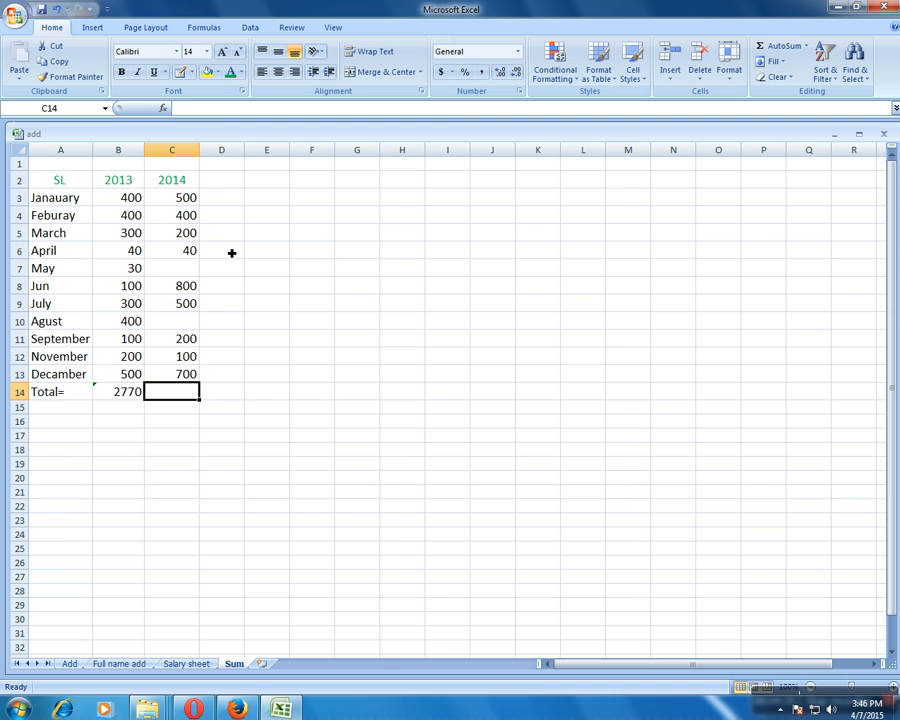
left_click(192, 199)
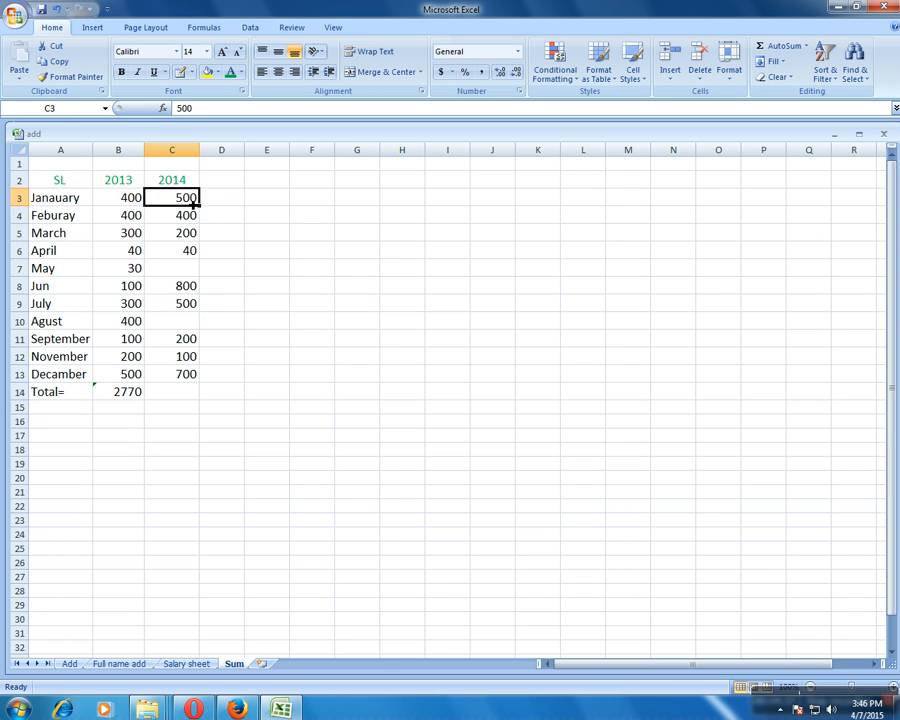
left_click_drag(195, 199, 199, 398)
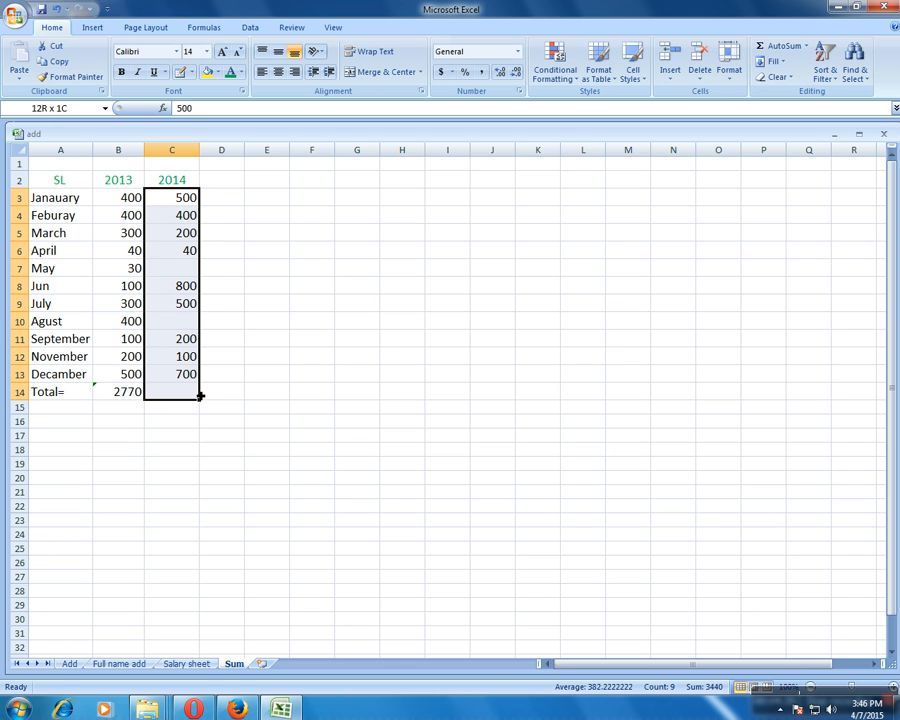
left_click(771, 45)
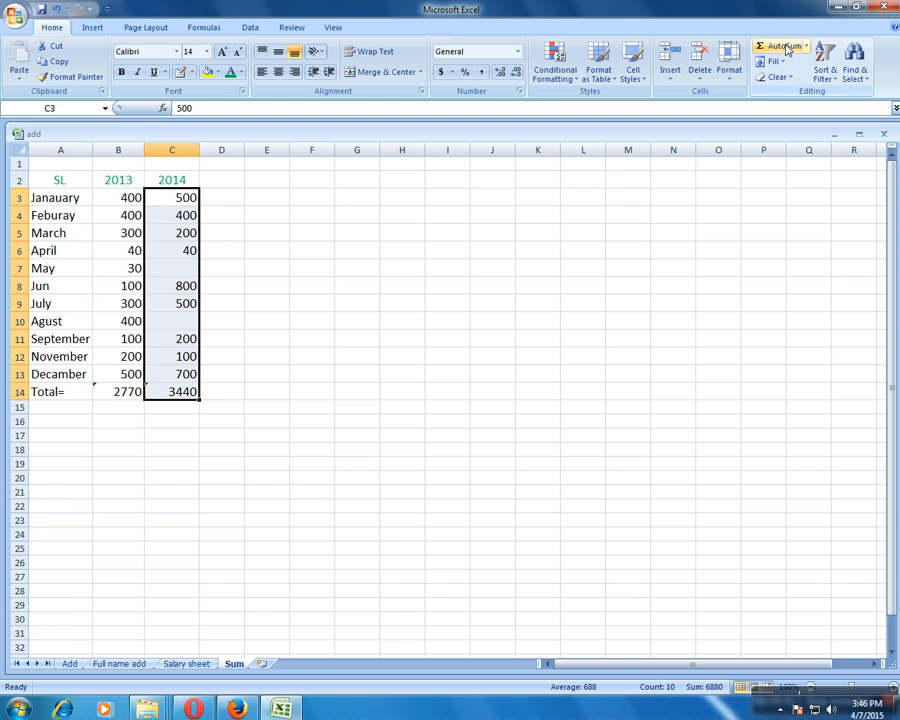
left_click(228, 405)
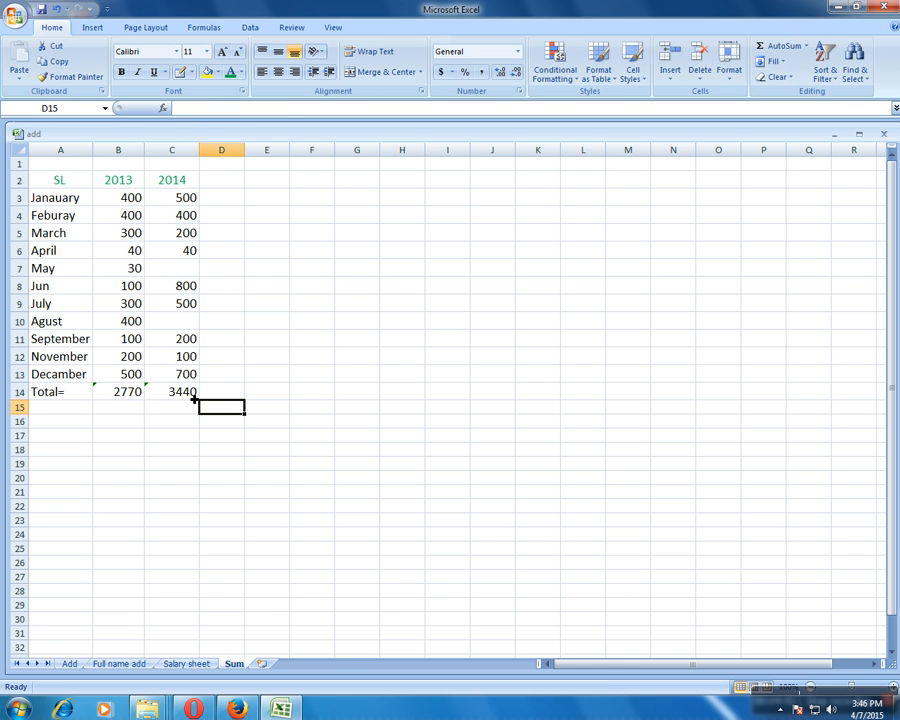
Step: Check the SUM formulas behind the 2013 and 2014 totals in cells B14 and C14
left_click(190, 393)
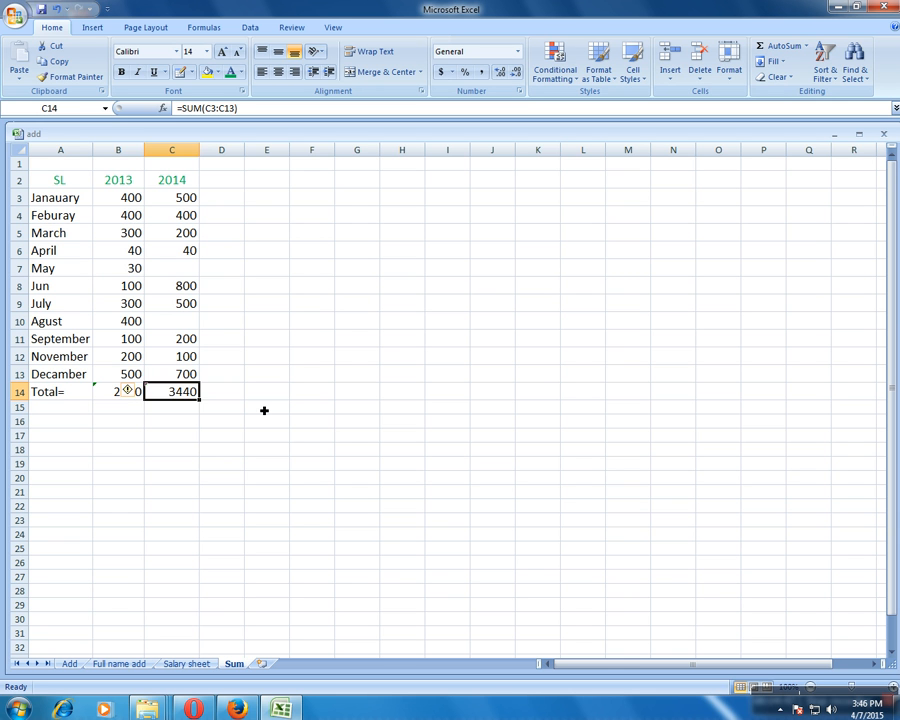
left_click(131, 406)
left_click(163, 410)
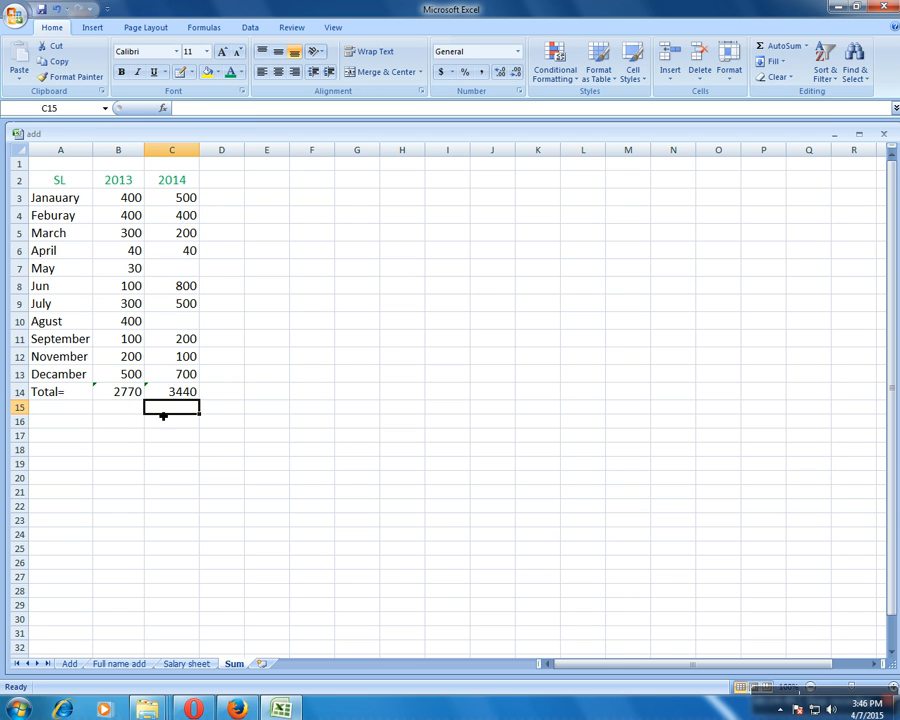
left_click(128, 397)
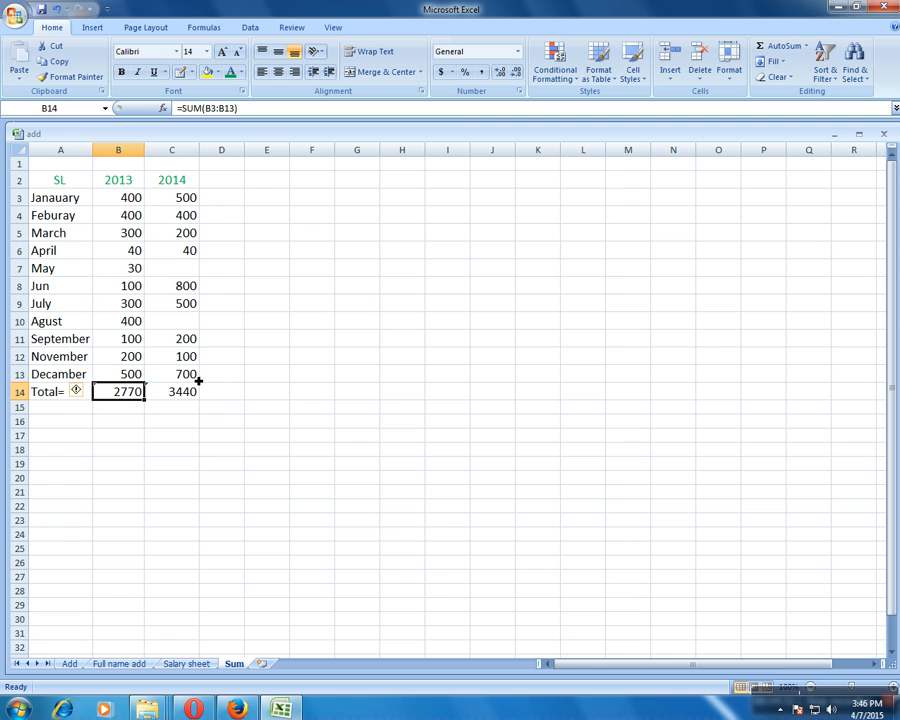
left_click(187, 198)
left_click(190, 396)
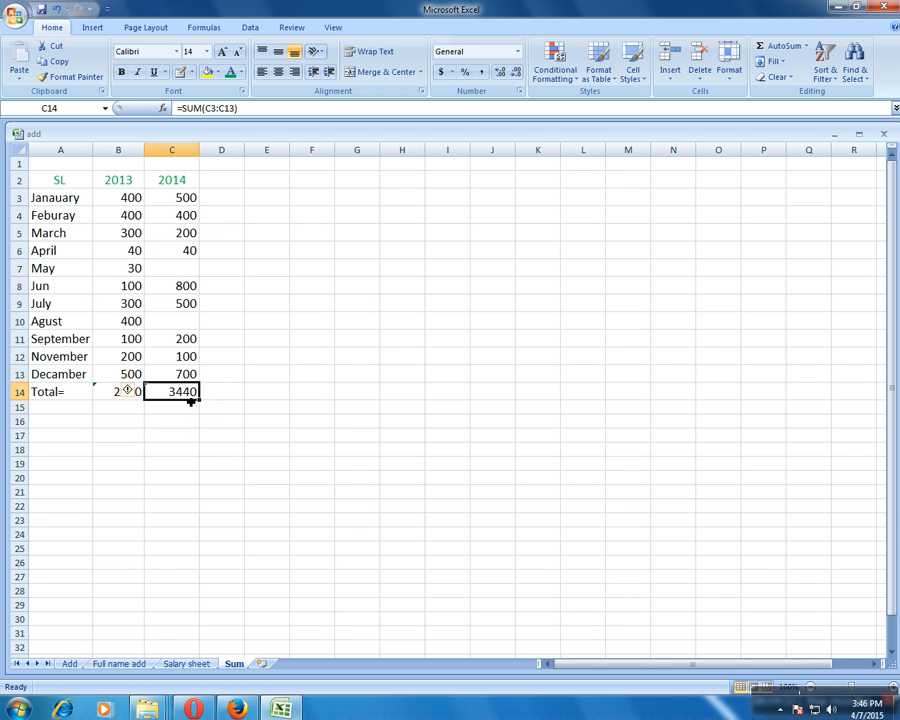
left_click(180, 411)
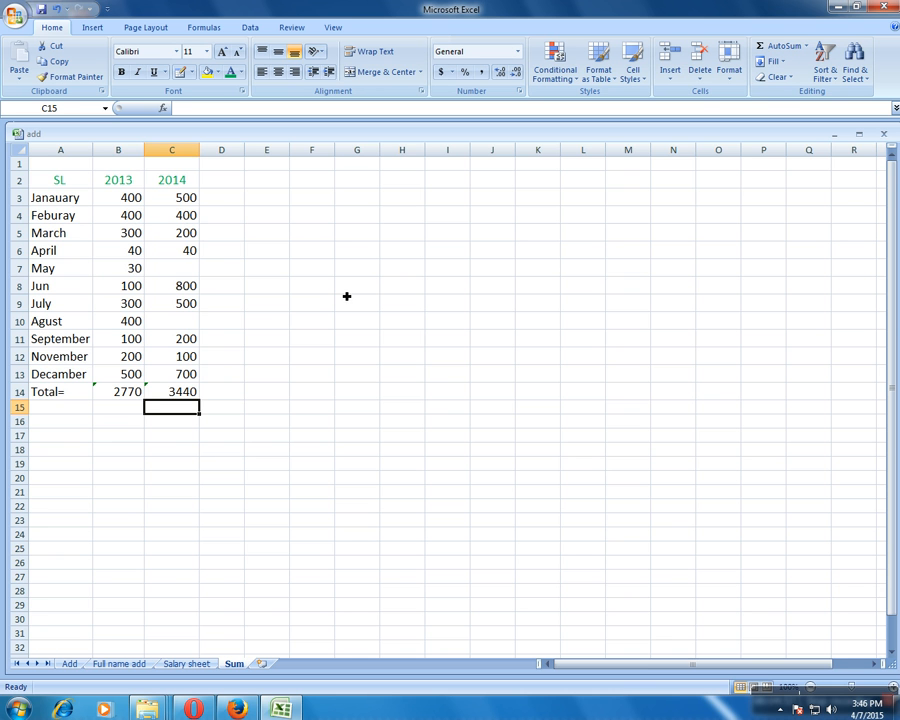
Step: Switch the Sum sheet to Page Break Preview and dismiss the welcome dialog
left_click(770, 687)
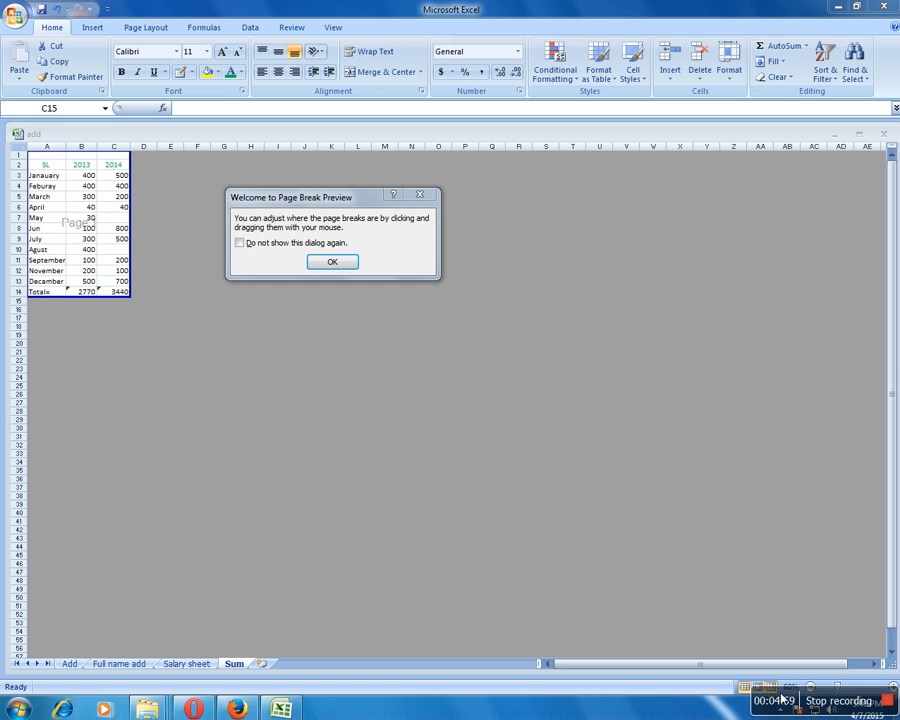
left_click(421, 195)
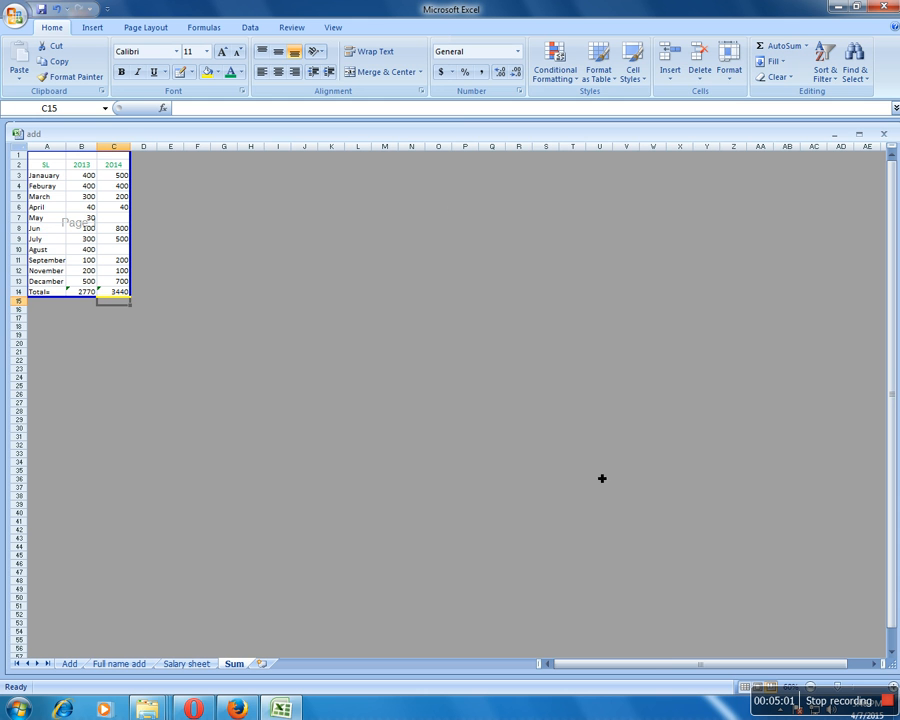
scroll(432, 523, "up", 6)
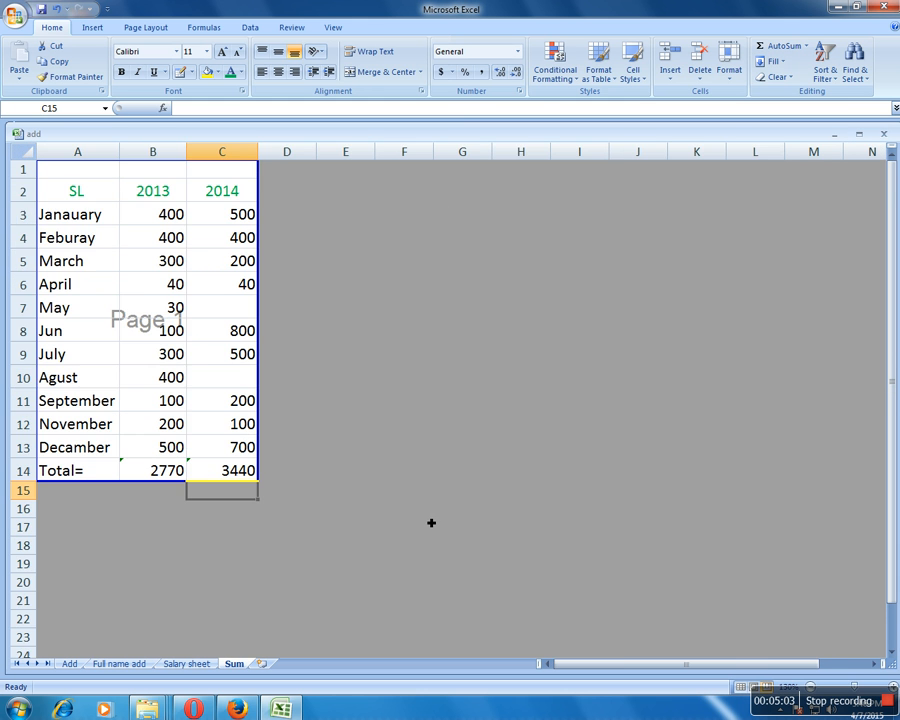